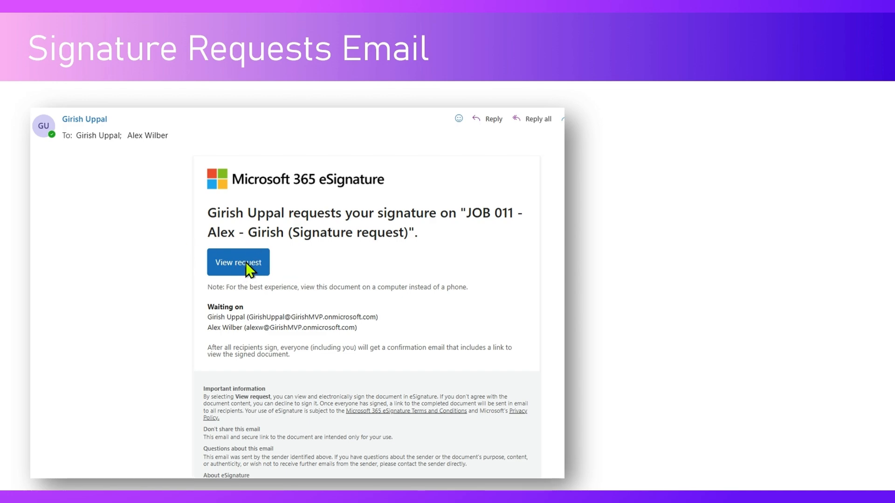
Advance the deck through the Signature T & C and Signature Addition | History slides
click(347, 255)
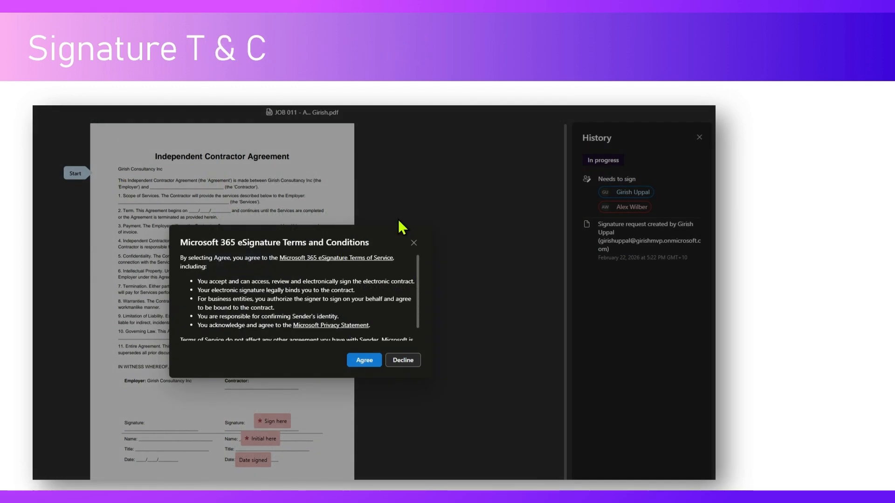
click(297, 248)
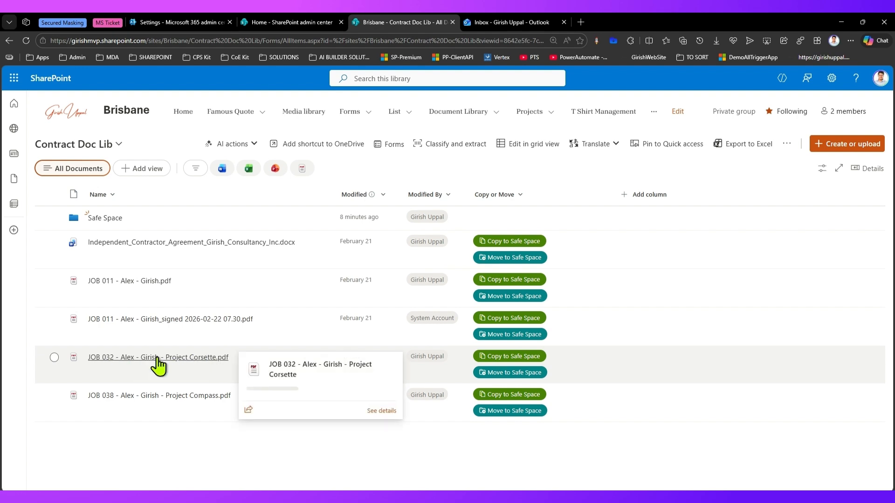
Preview the JOB 032 Project Corsette contract PDF, then go to the admin center settings
click(158, 359)
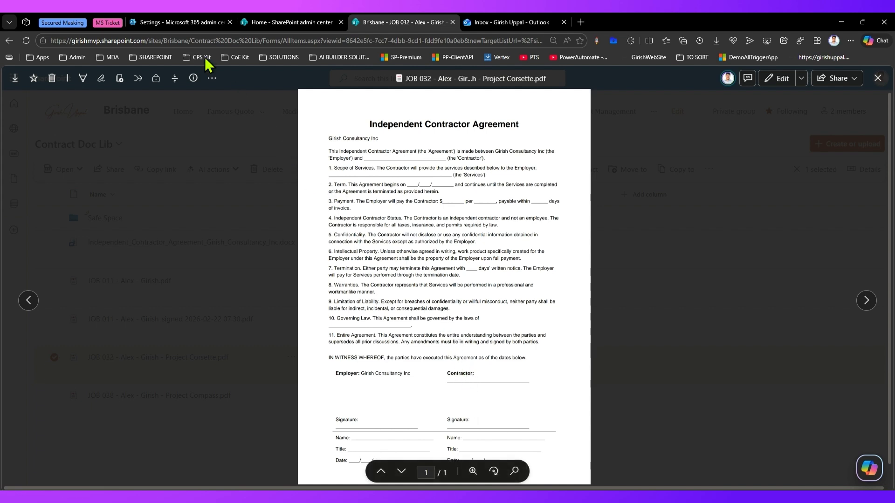
click(176, 21)
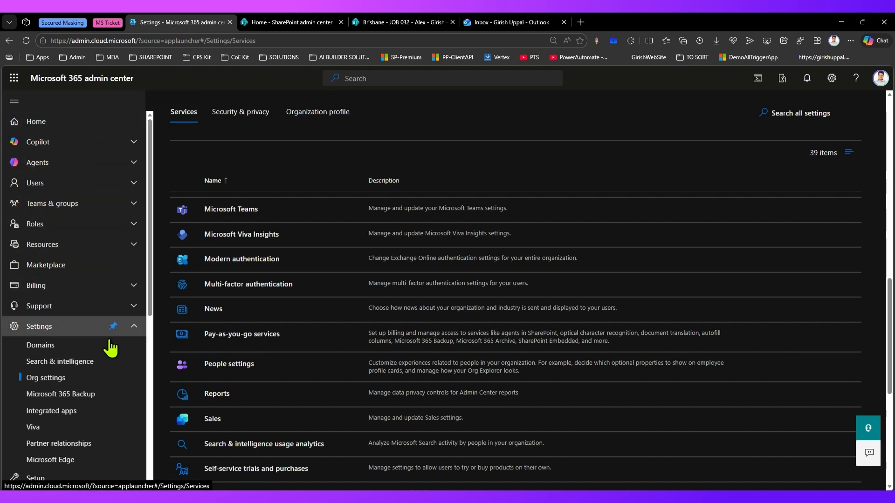
Open the eSignature settings under Pay-as-you-go services' Document & image services
scroll(310, 471, down, 2)
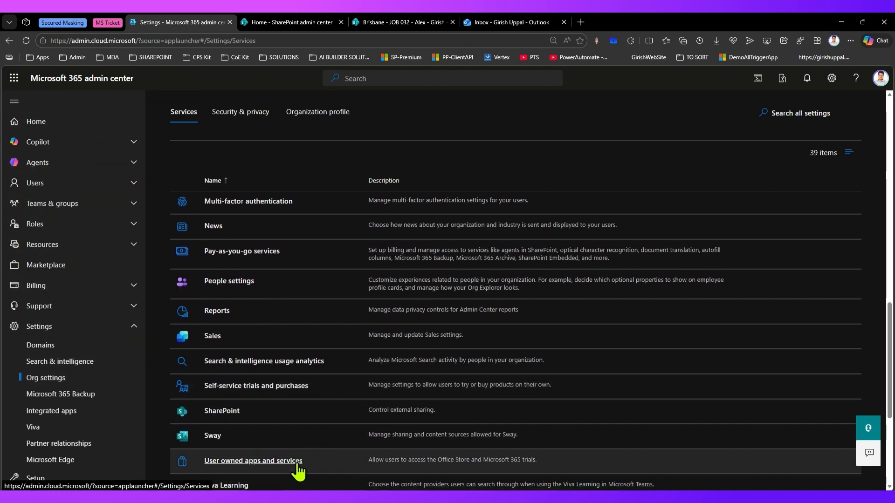
scroll(286, 469, down, 4)
scroll(273, 457, up, 4)
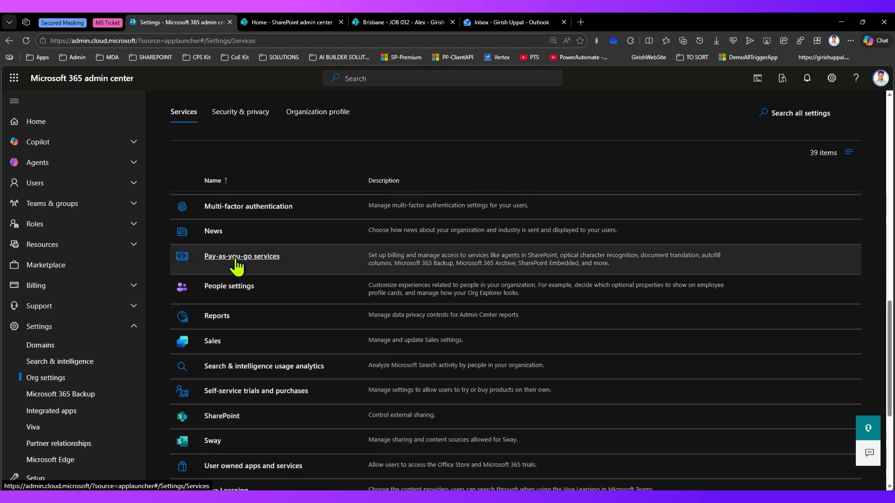
click(236, 258)
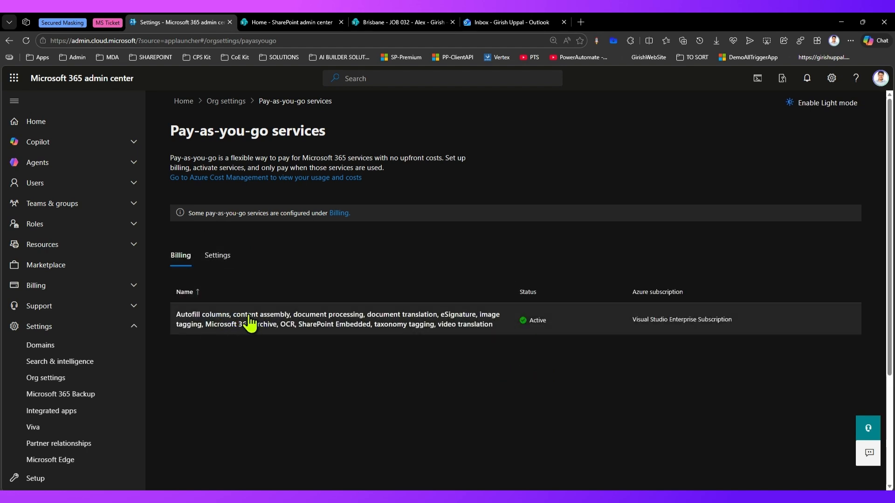
click(217, 255)
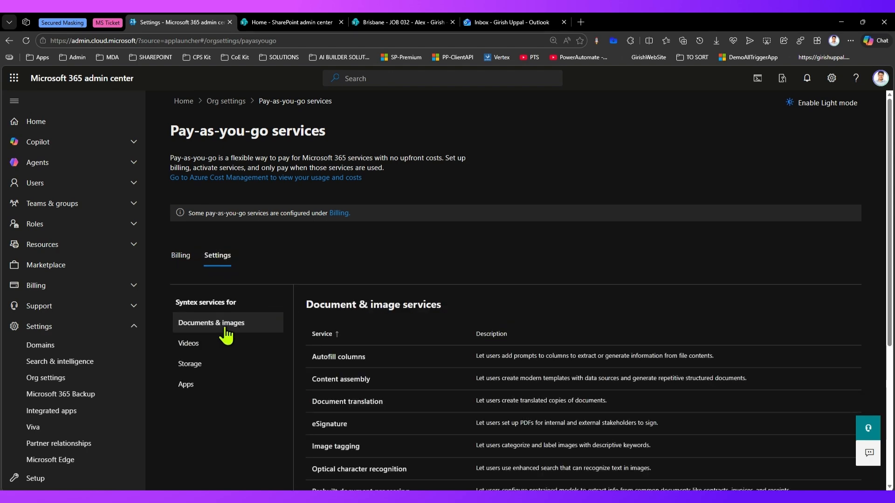
scroll(326, 373, down, 2)
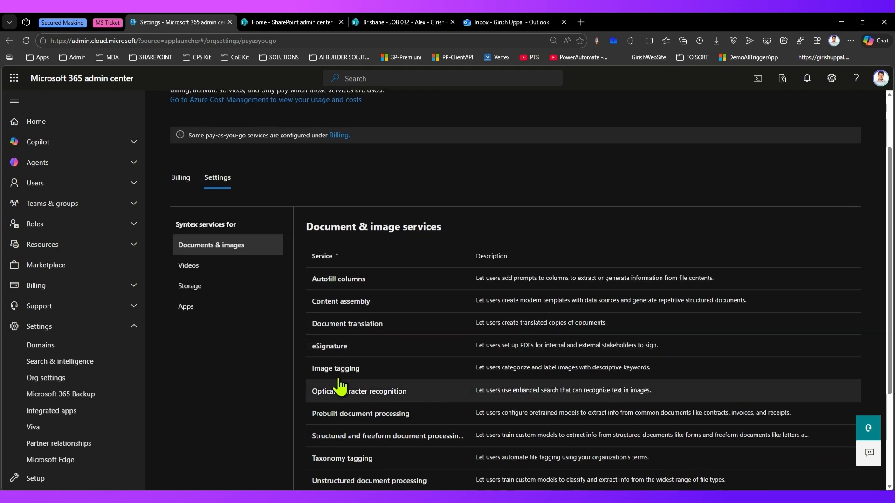
click(332, 351)
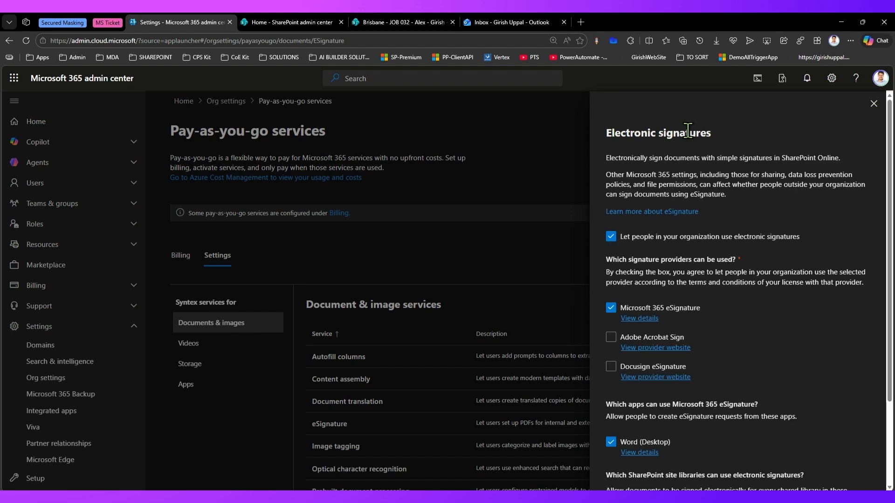
Review the Electronic signatures description and which apps can create eSignature requests
drag(624, 158, 841, 161)
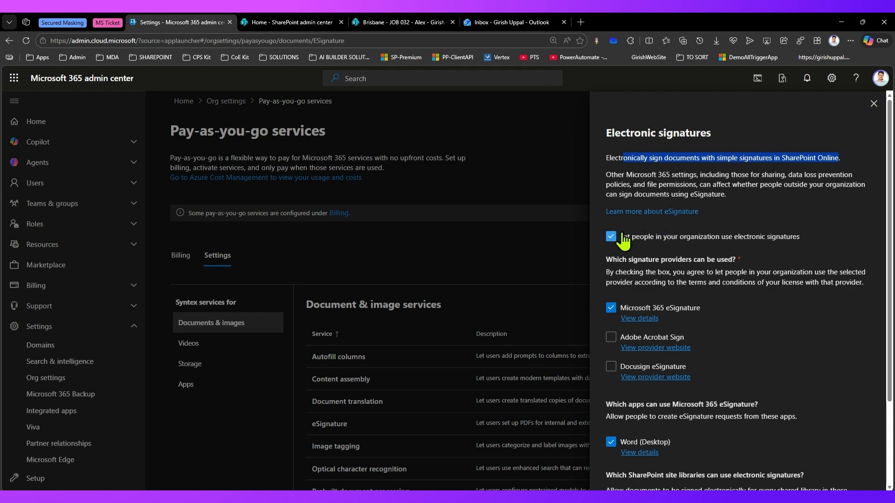
scroll(757, 265, down, 2)
scroll(746, 258, up, 1)
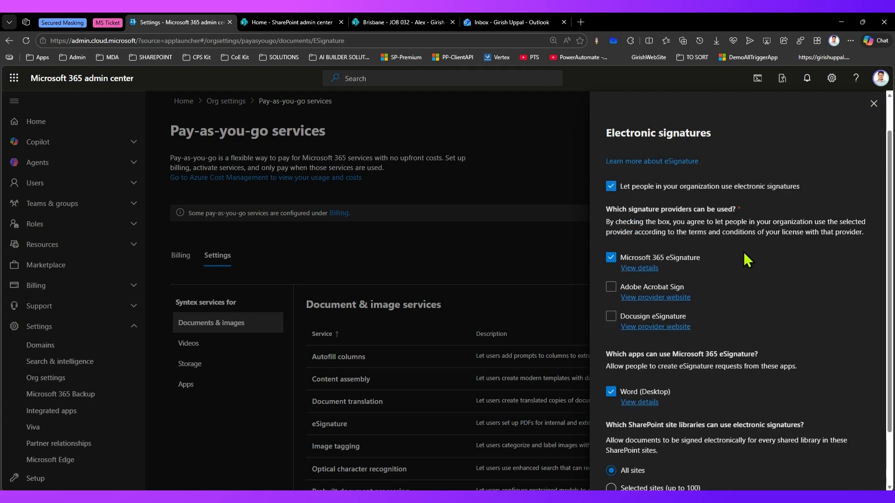
scroll(744, 252, up, 1)
drag(628, 230, 725, 231)
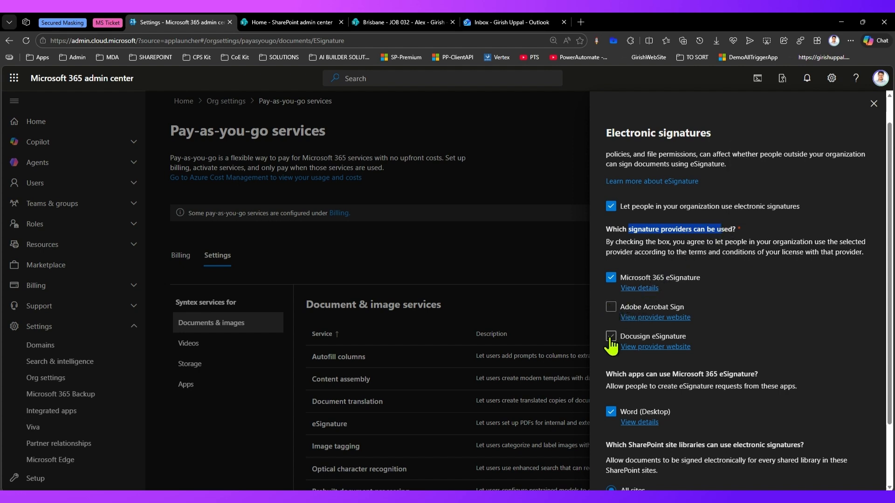
click(610, 277)
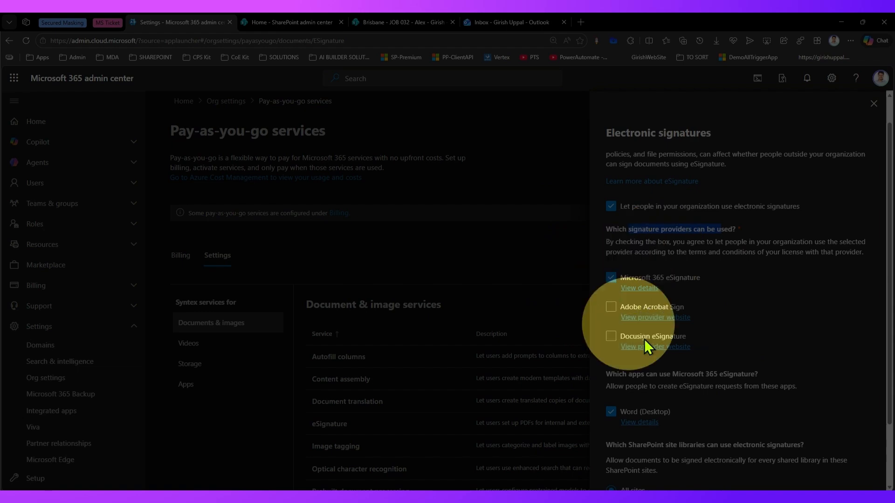
scroll(671, 339, down, 2)
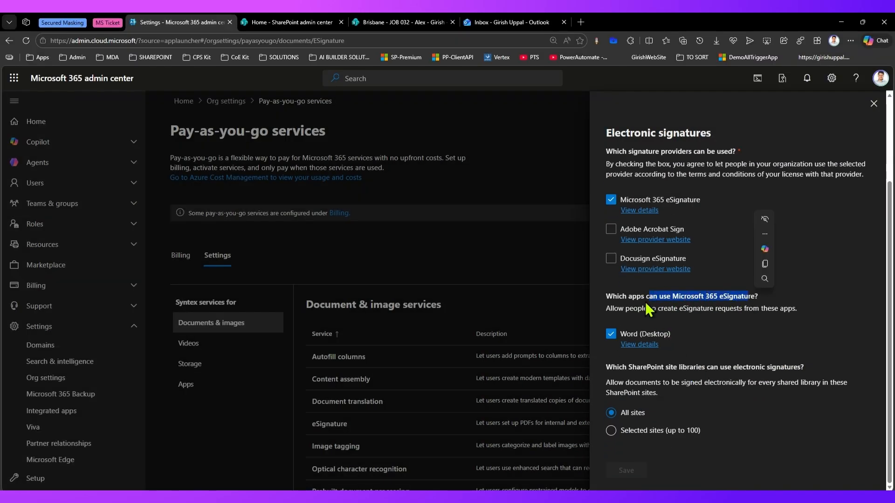
drag(641, 308, 802, 310)
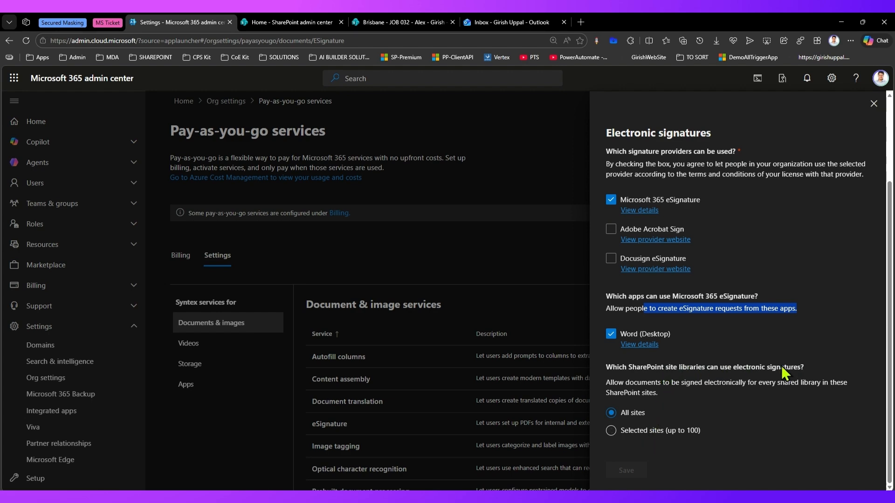
Try Selected sites, revert to All sites, close the panel, and return to the PDF
click(610, 431)
scroll(678, 387, down, 3)
click(675, 358)
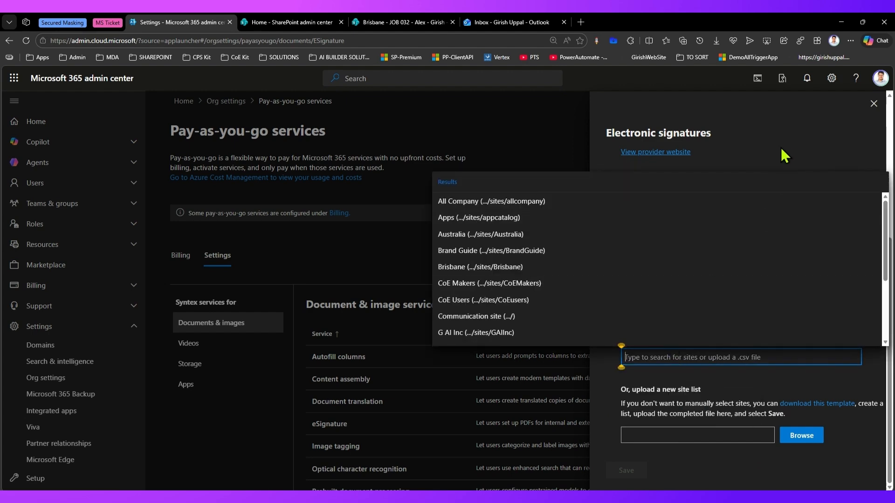
click(782, 147)
click(612, 297)
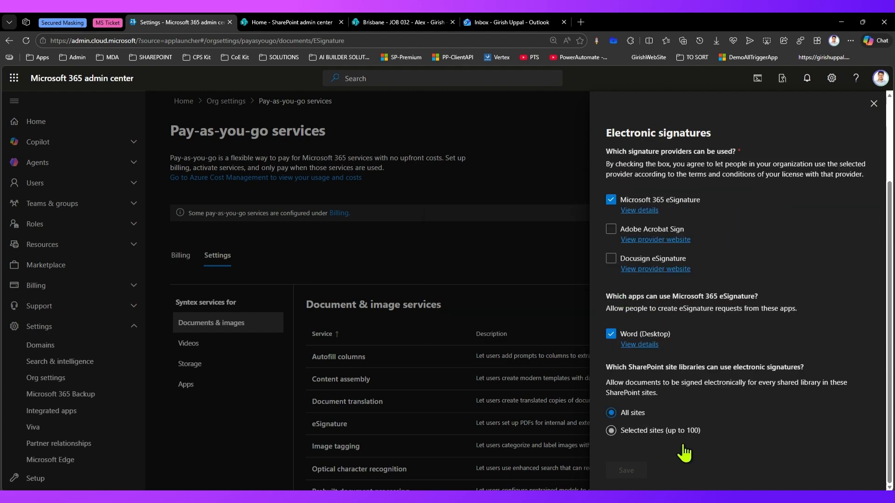
click(873, 103)
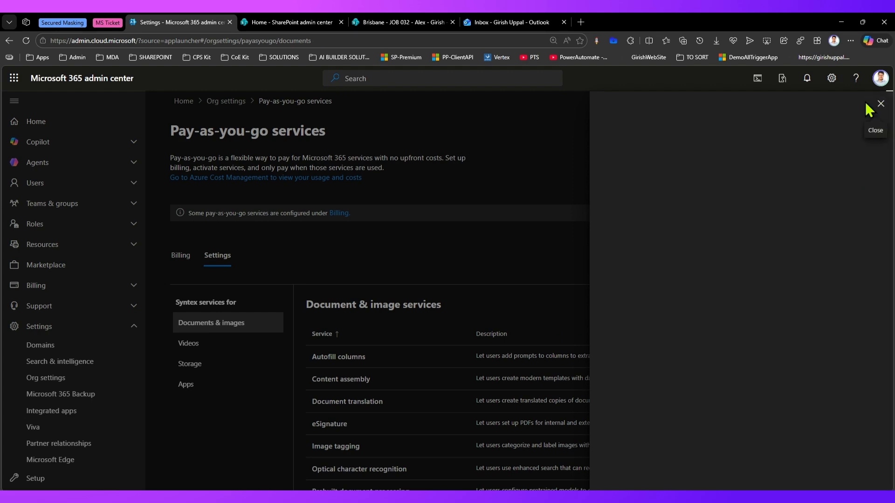
click(400, 22)
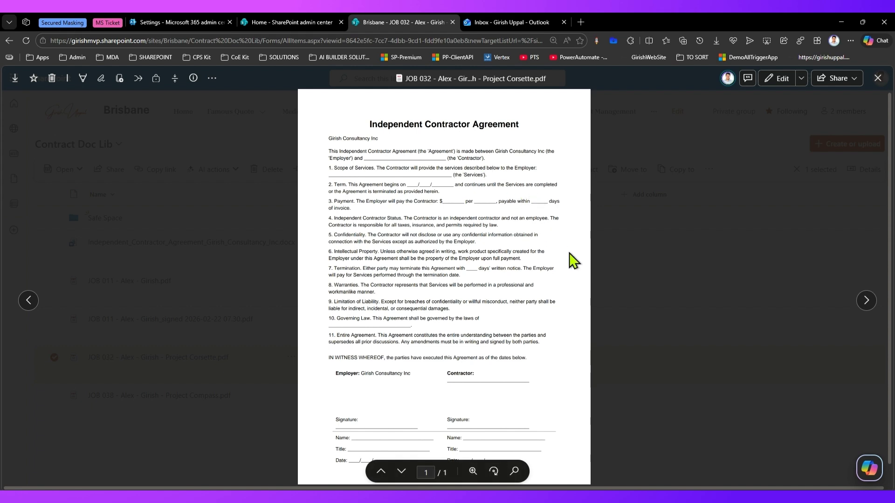
Start a signature request for the PDF, add two colleagues, remove the first, and continue
click(101, 79)
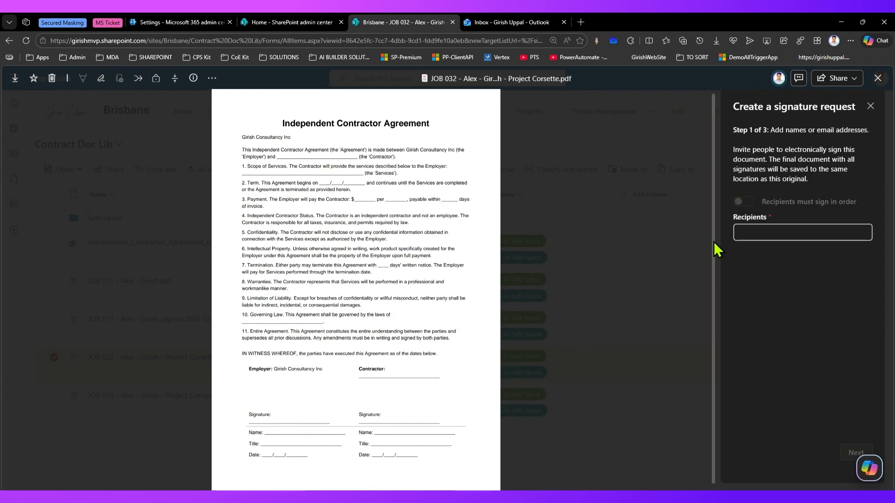
click(762, 232)
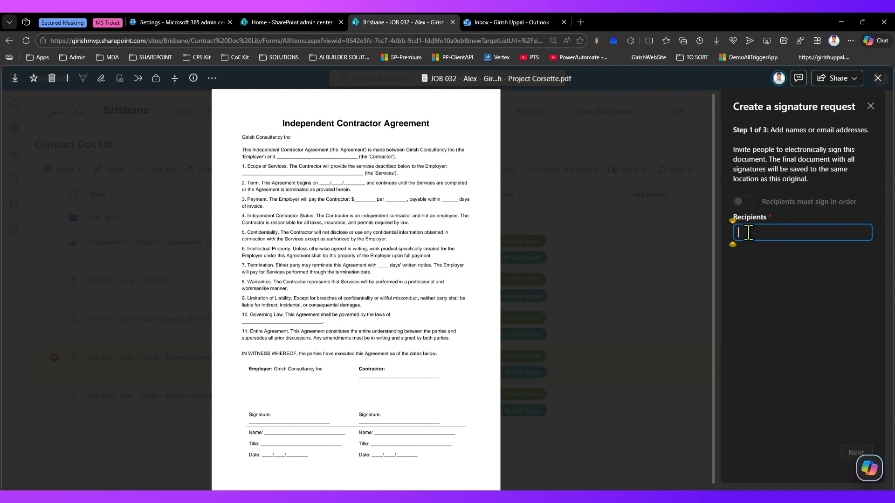
text(alex)
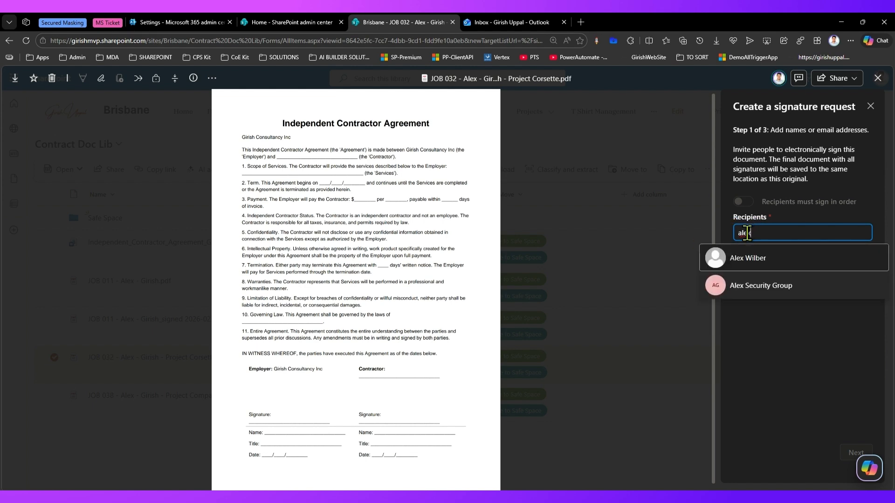
click(776, 257)
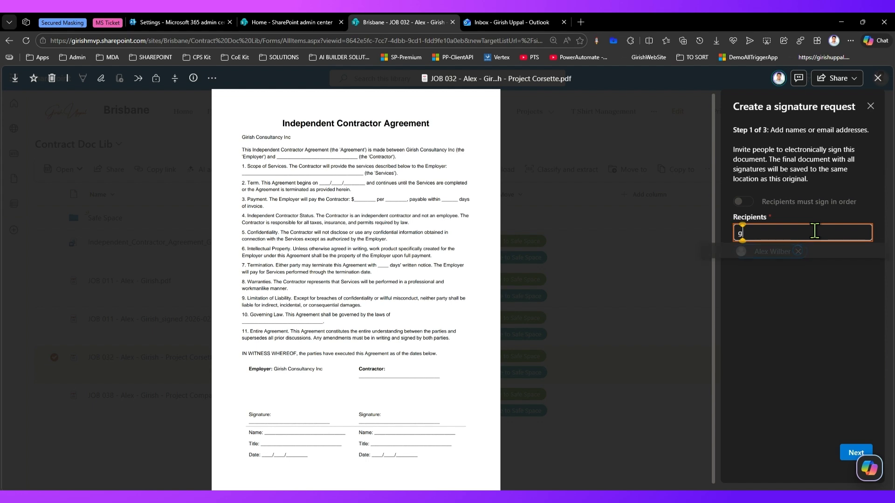
text(giri)
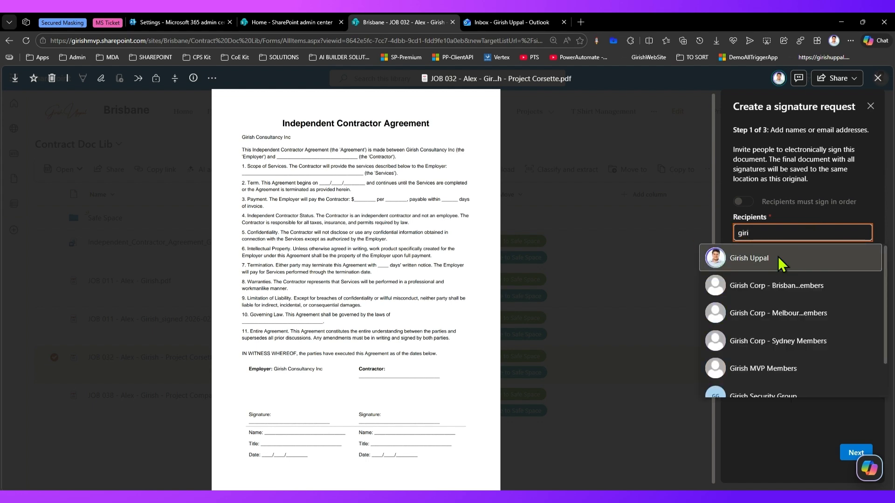
click(779, 256)
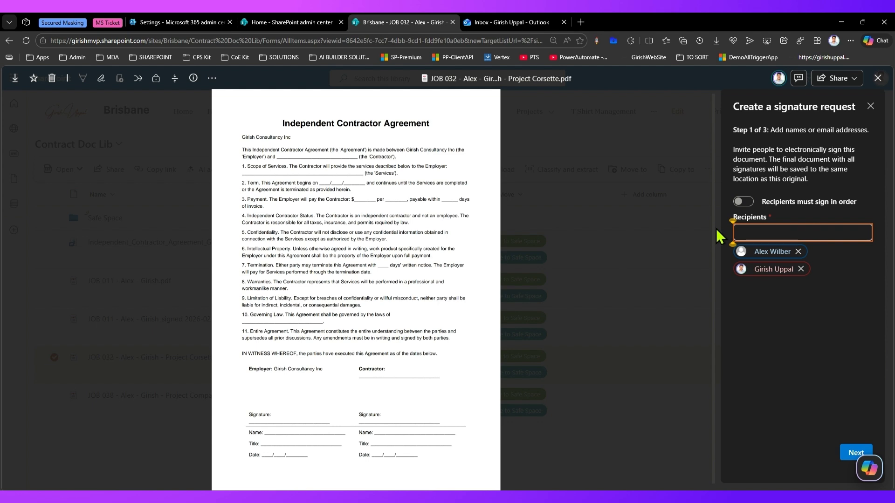
click(798, 251)
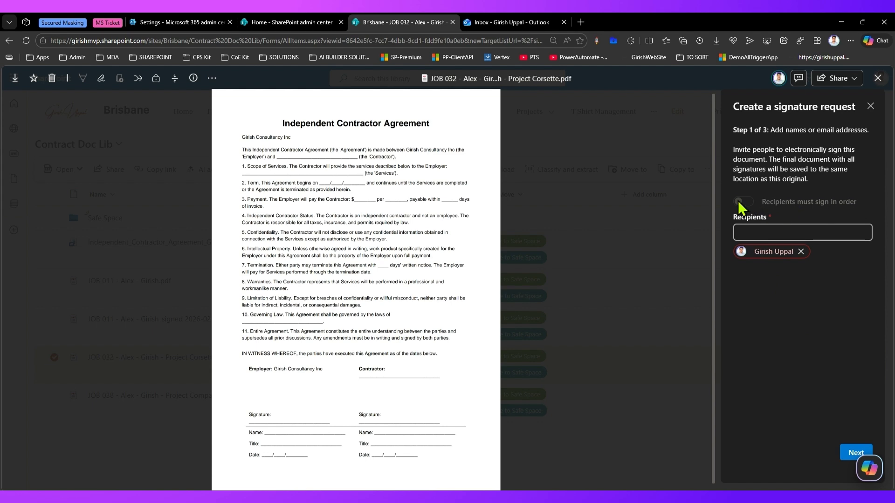
click(856, 453)
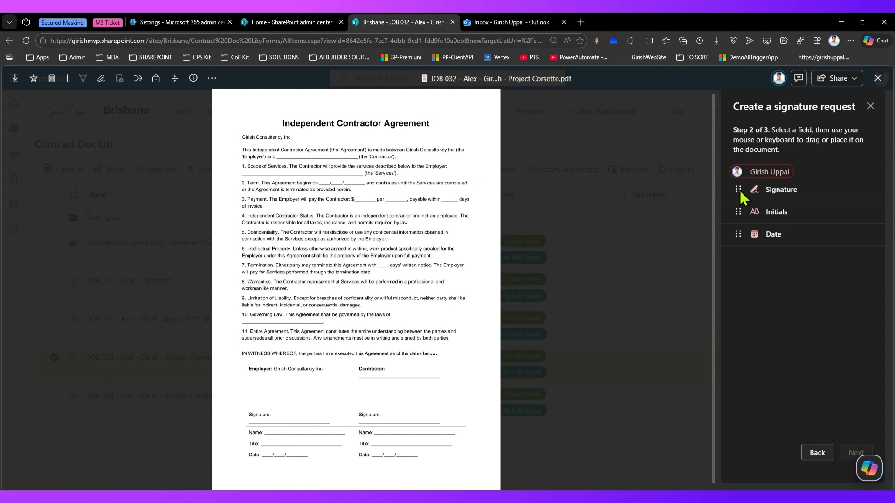
Place Signature, Initials and Date fields on the Employer signature, name and date lines
drag(740, 189, 748, 225)
mouse_move(740, 186)
mouse_down()
mouse_move(706, 196)
mouse_move(500, 329)
mouse_move(335, 402)
mouse_move(290, 410)
mouse_move(296, 404)
mouse_up()
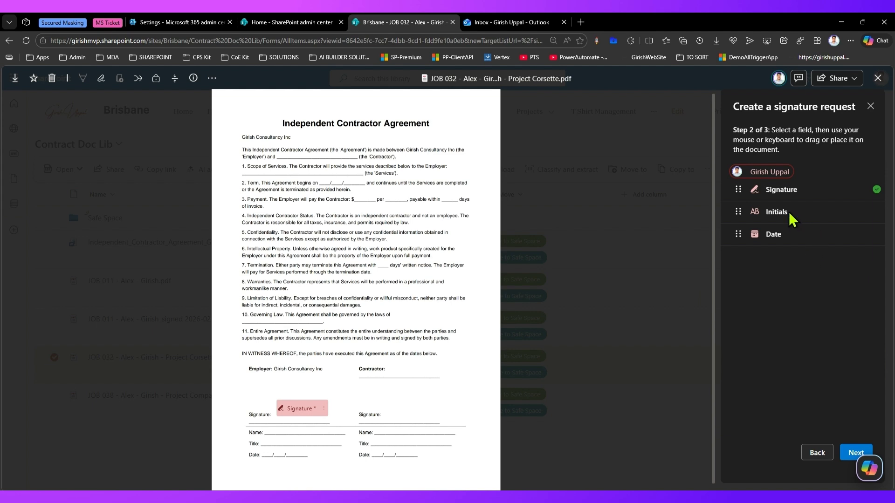
drag(739, 212, 346, 430)
drag(740, 231, 277, 468)
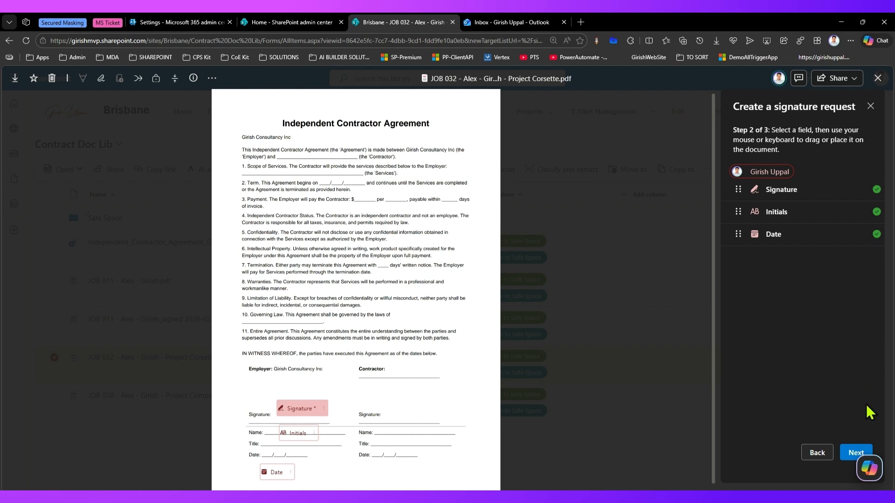
click(850, 448)
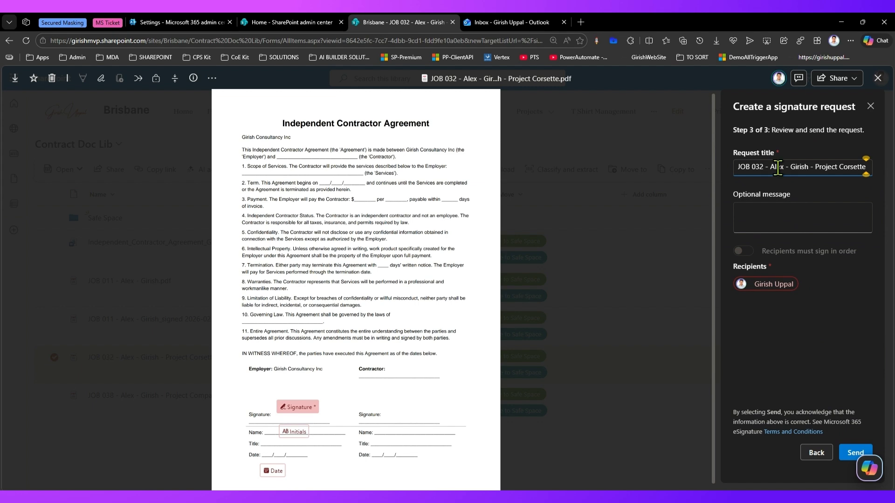
Title the request 'Project Corsette - Signature Workflow', add the April 2026 kickoff message, and send
click(813, 166)
drag(814, 167, 681, 167)
key(BackSpace)
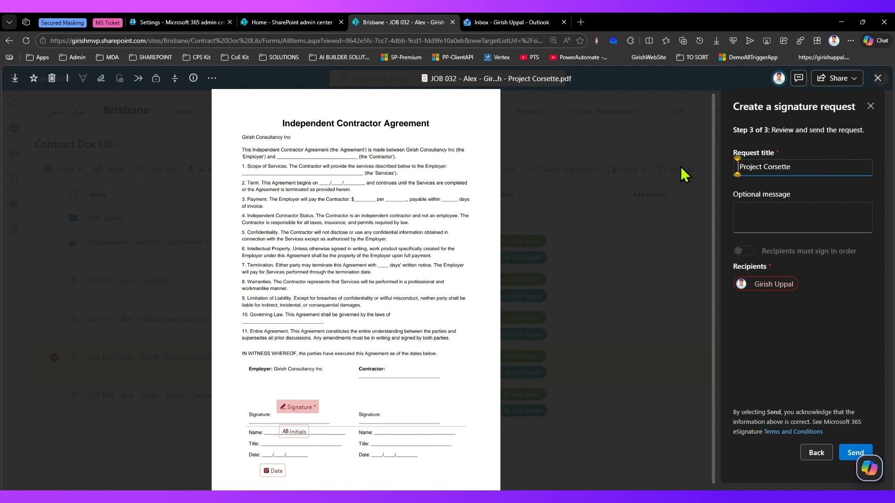
text(- Signature Workflow)
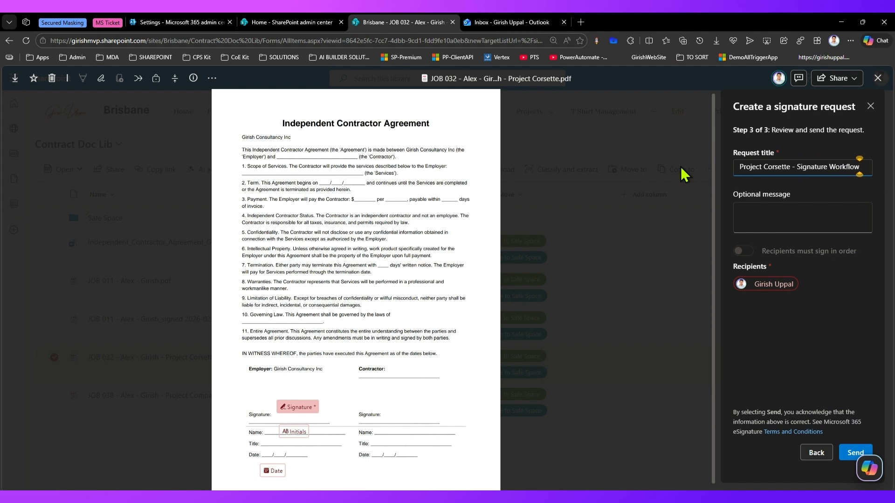
click(791, 216)
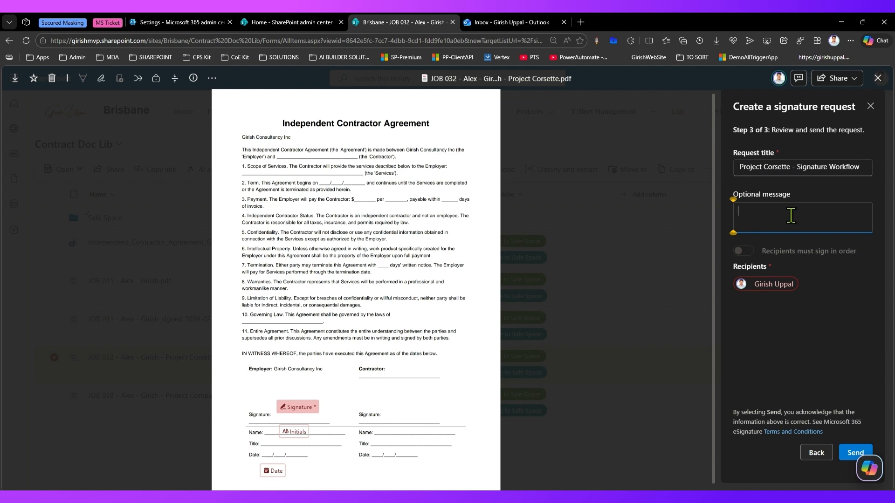
text(Project Corsette Will be kicki)
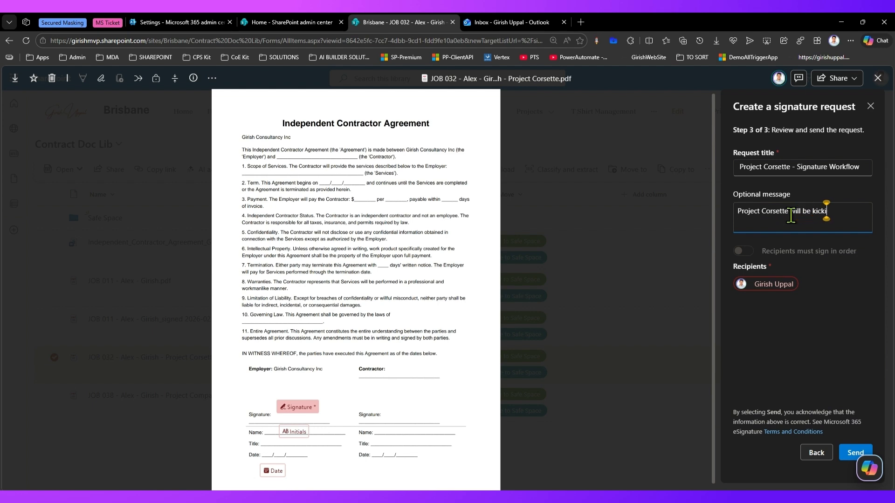
text(ng off in April 2026)
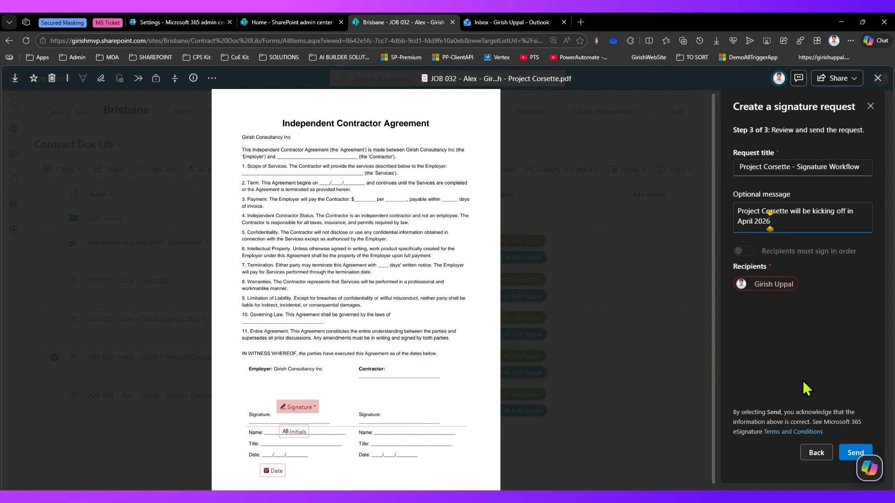
click(850, 453)
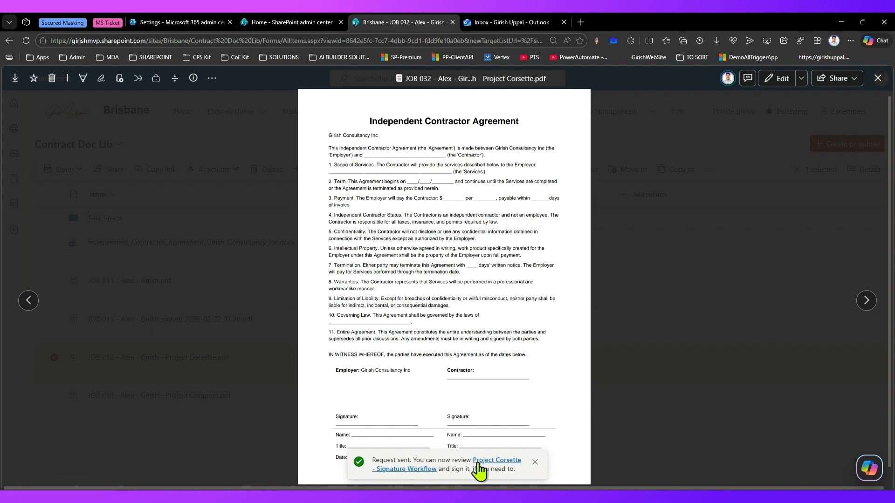
Open 'Project Corsette - Signature Workflow' from the Request sent confirmation
click(423, 470)
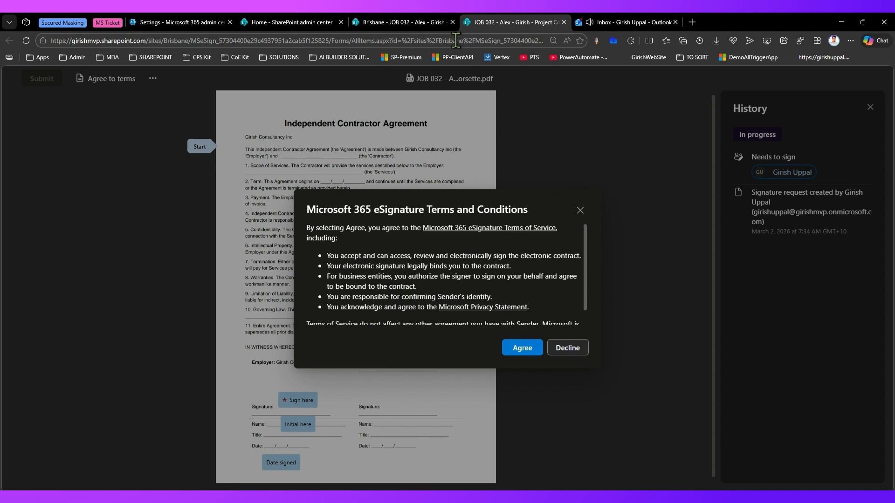
In Outlook, read the sent-confirmation and signature-request emails, then open the request to sign
click(564, 23)
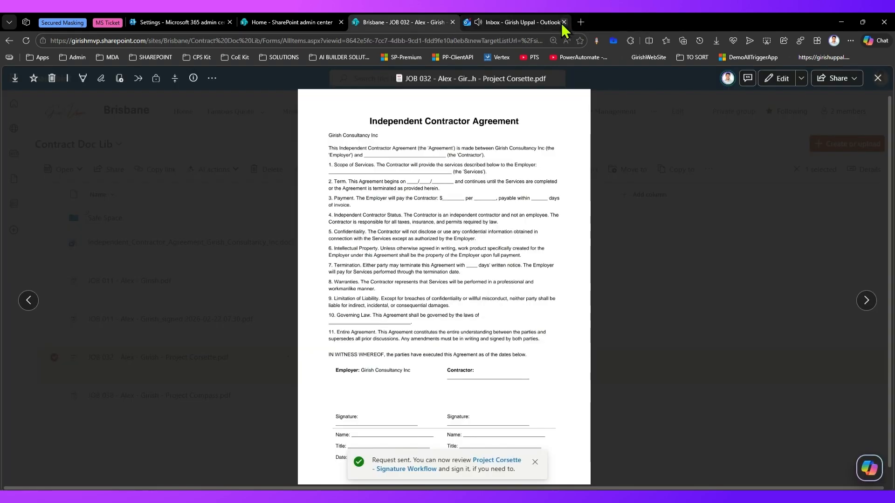
click(506, 21)
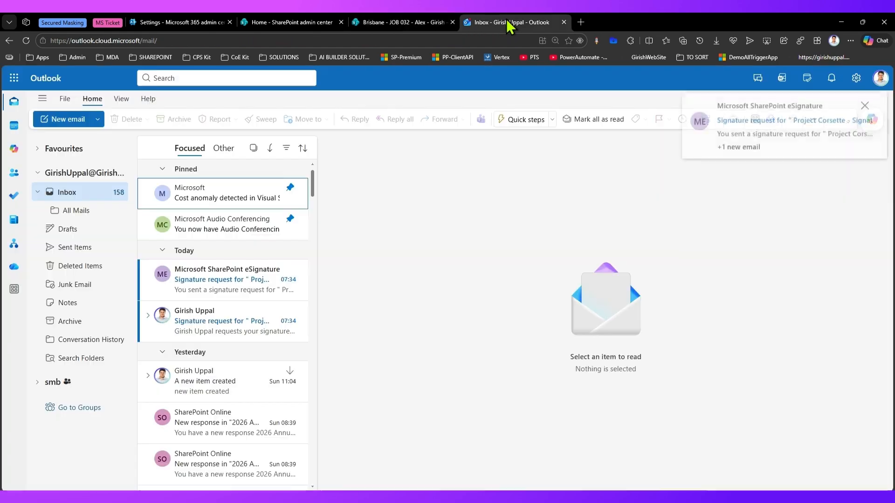
click(230, 285)
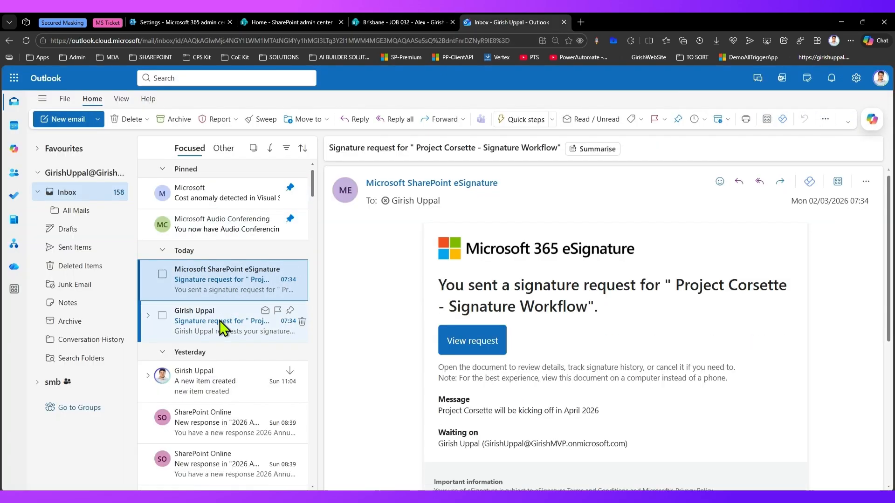
click(220, 321)
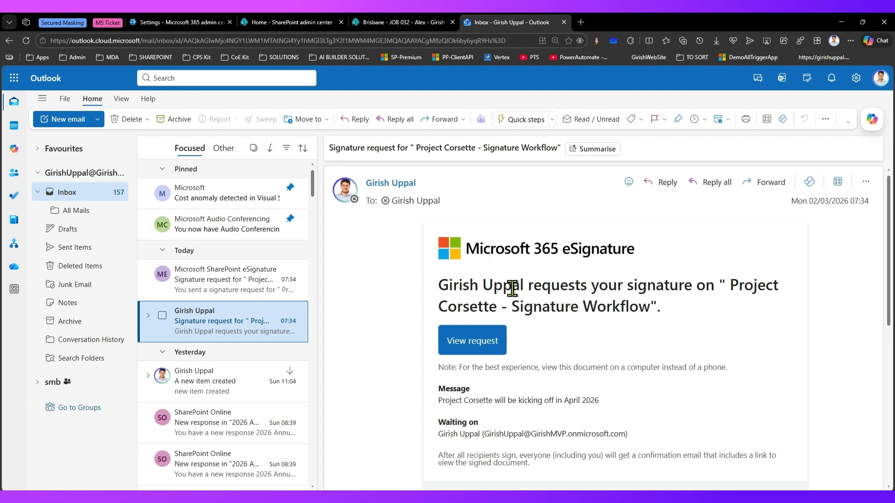
drag(503, 285, 752, 284)
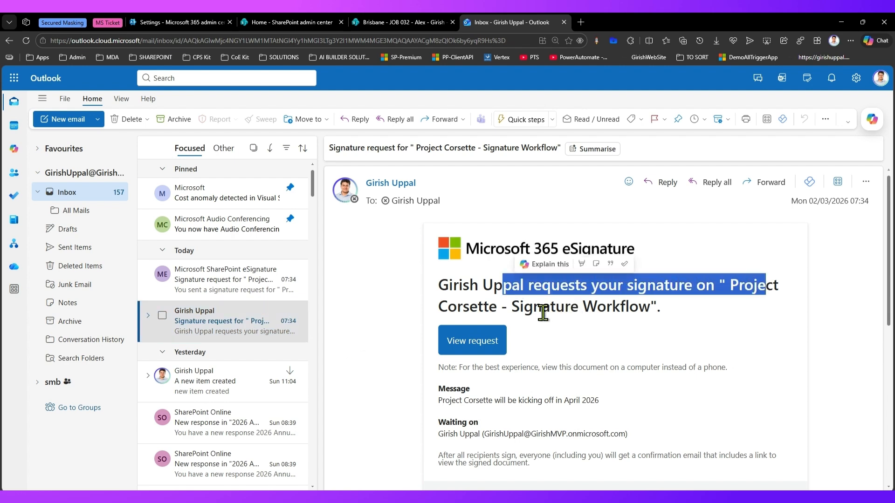
drag(543, 307, 629, 307)
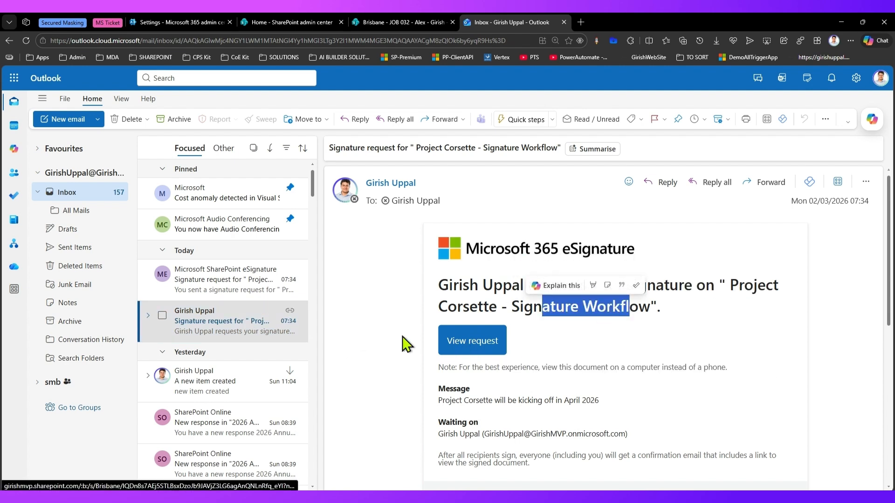
click(218, 281)
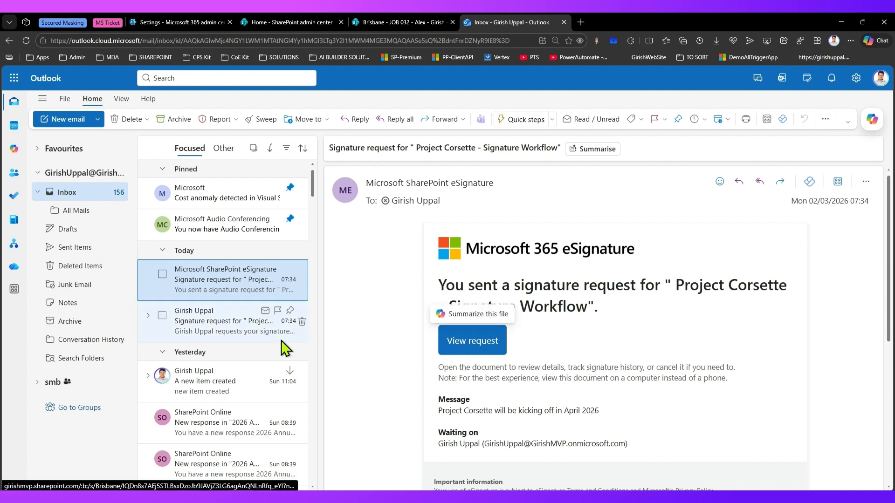
click(468, 340)
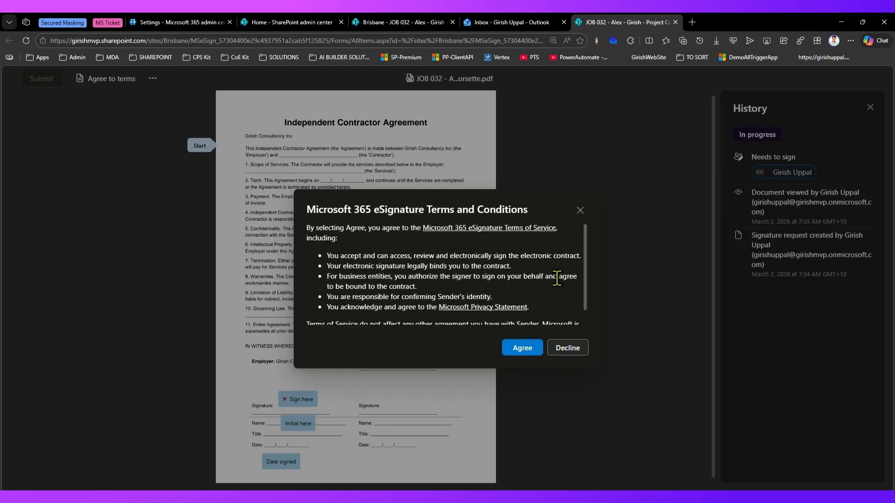
Accept the eSignature terms, check request details and history, and reach the Employer signature line
scroll(583, 267, down, 1)
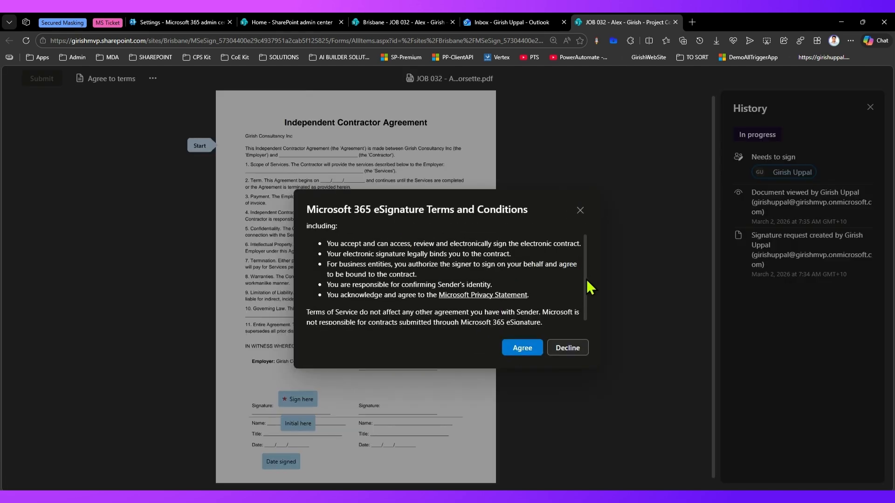
click(526, 349)
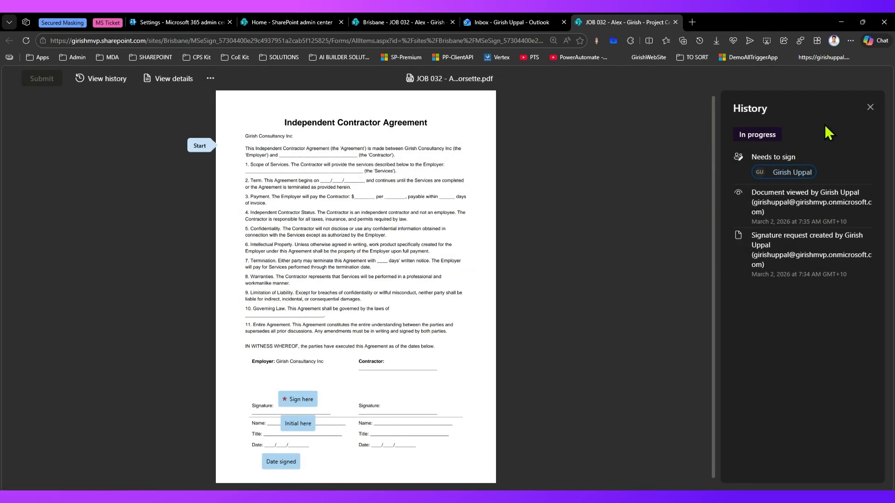
click(171, 78)
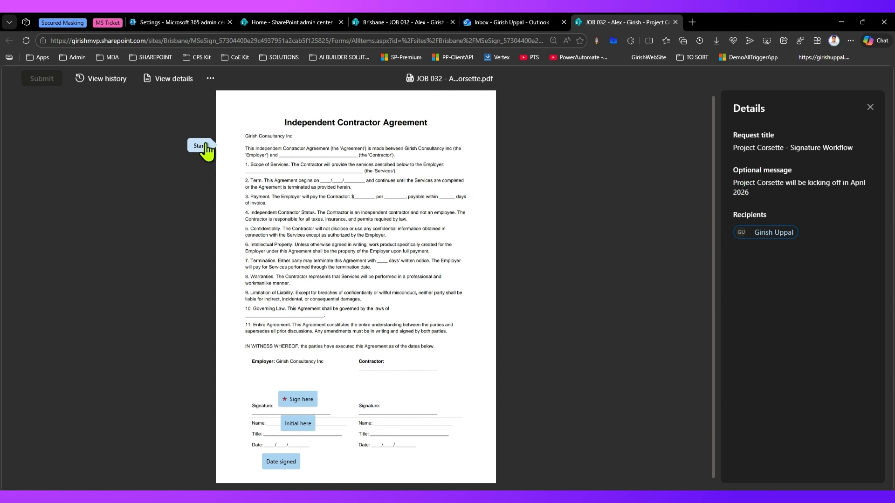
click(207, 146)
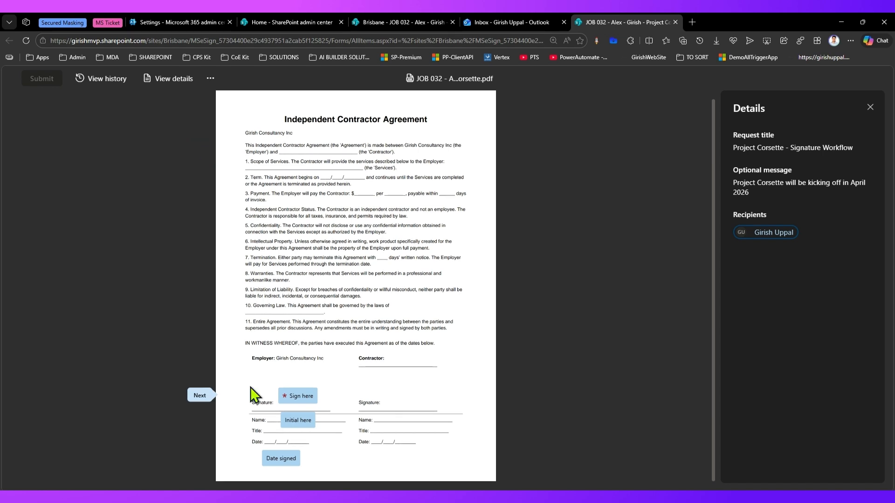
click(200, 420)
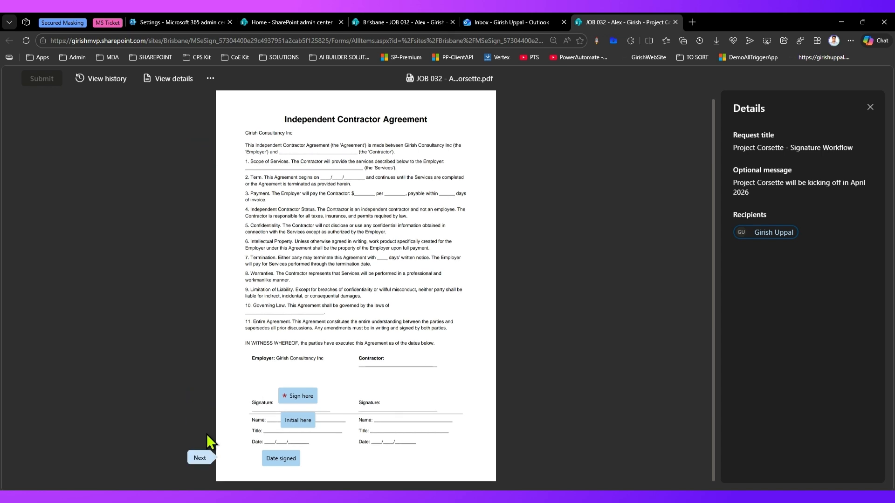
click(201, 459)
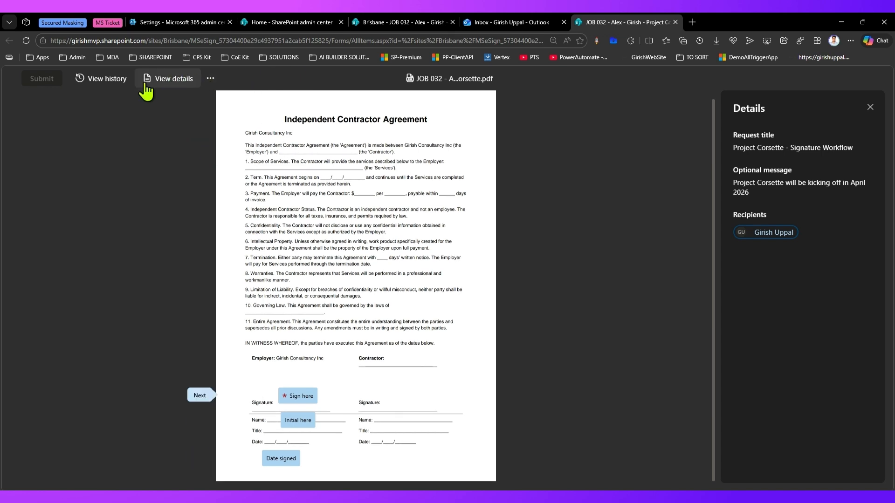
click(107, 82)
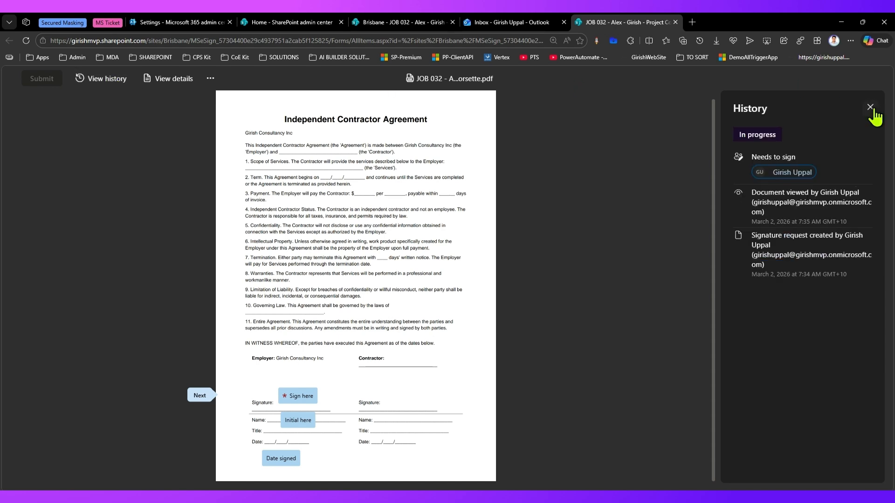
click(297, 395)
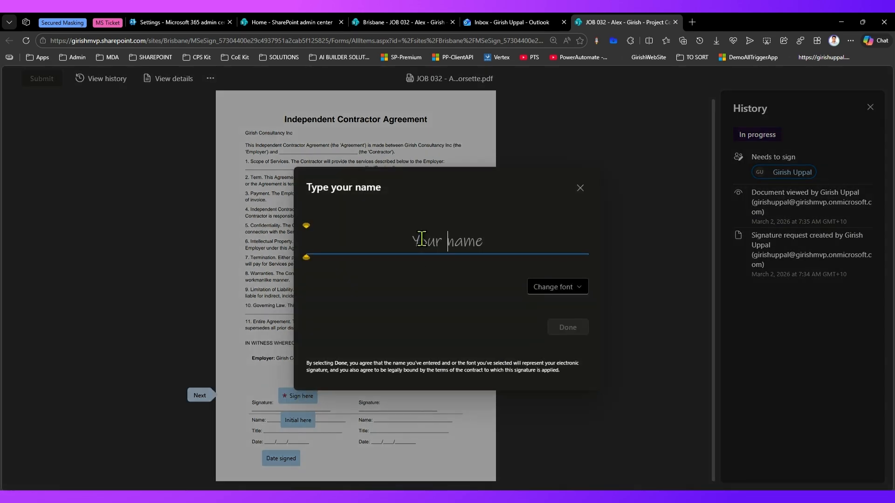
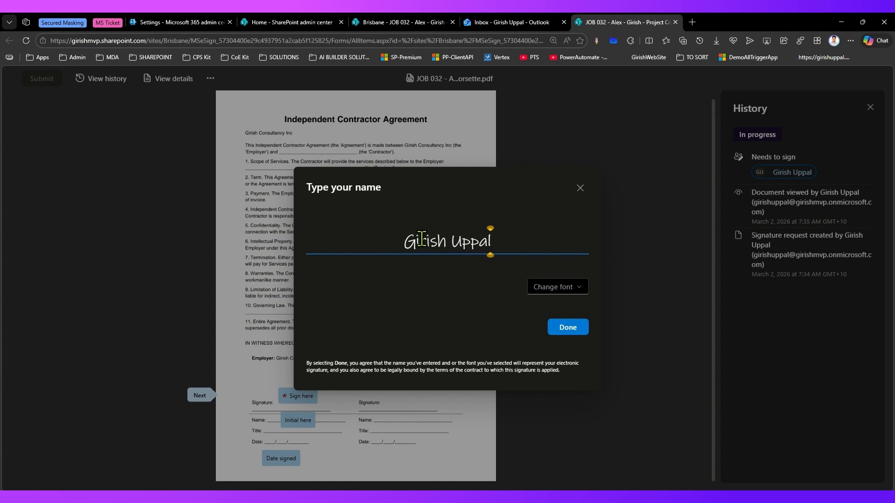
Type the signer's name as the signature, set it to Fairwater Script, and place it on the contract
click(557, 287)
click(563, 326)
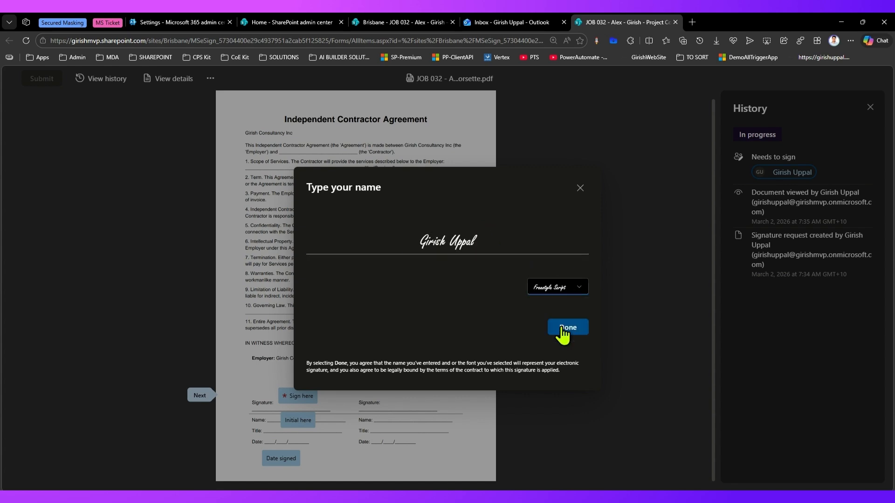
click(574, 288)
click(567, 341)
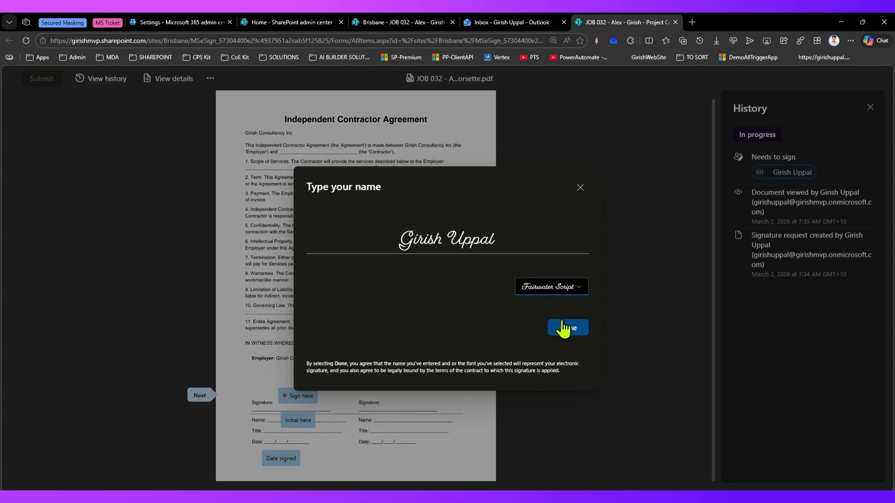
click(568, 328)
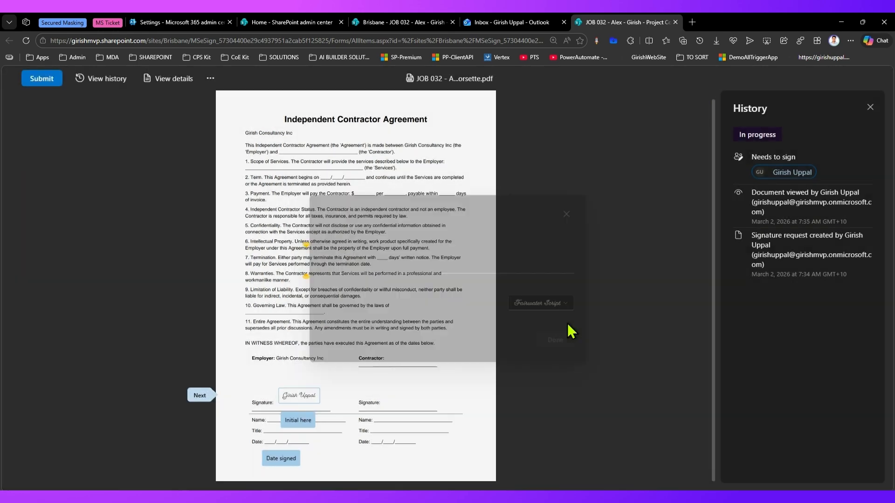
Add the signer's edited initials in the Ink Free font to the contract
click(299, 421)
click(457, 238)
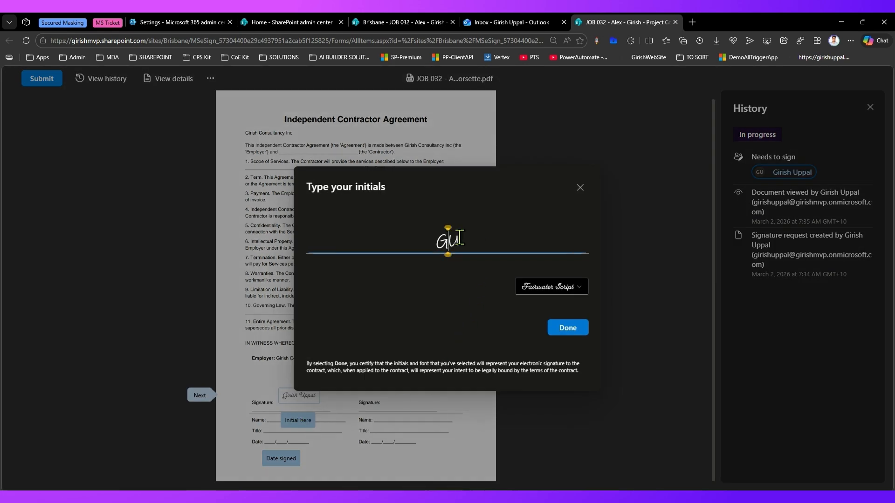
text(.B.)
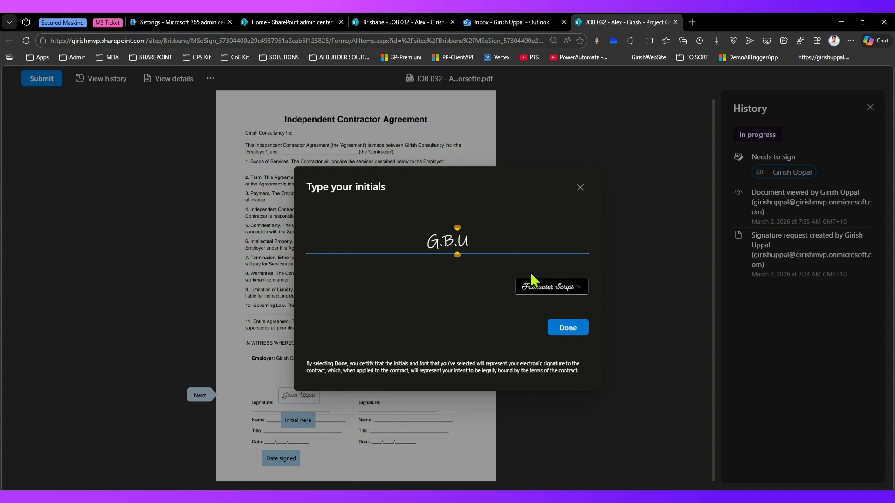
click(552, 286)
click(552, 308)
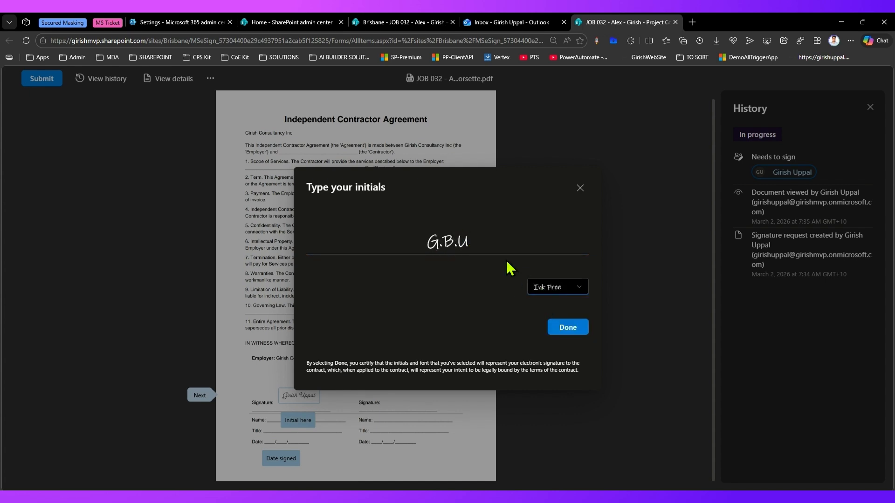
click(568, 328)
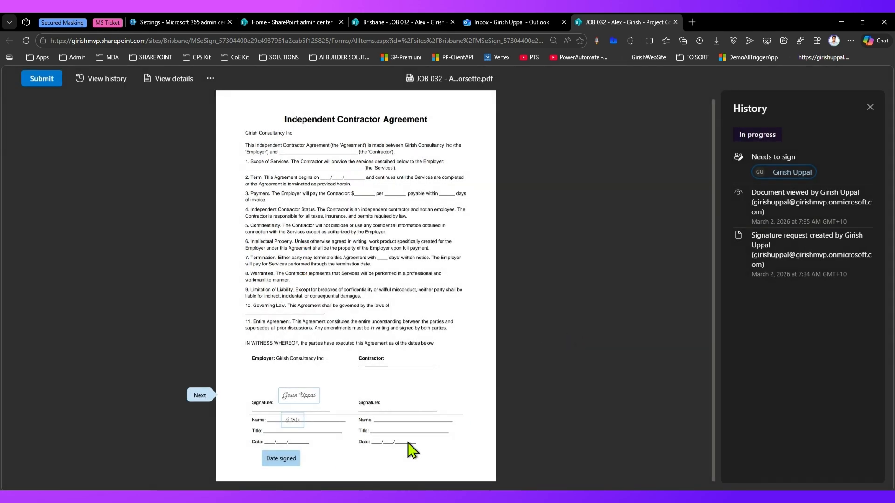
Fill in the signing date, submit the signed contract, and acknowledge the signature-added confirmation
click(277, 459)
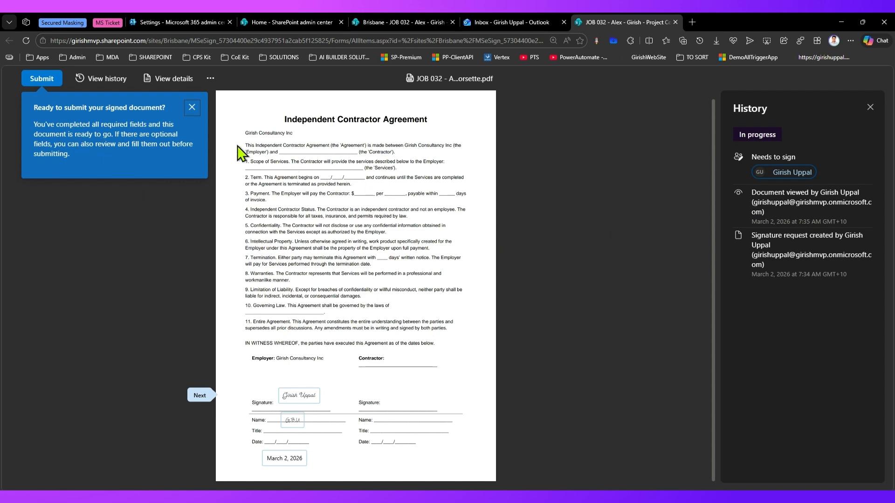
click(43, 81)
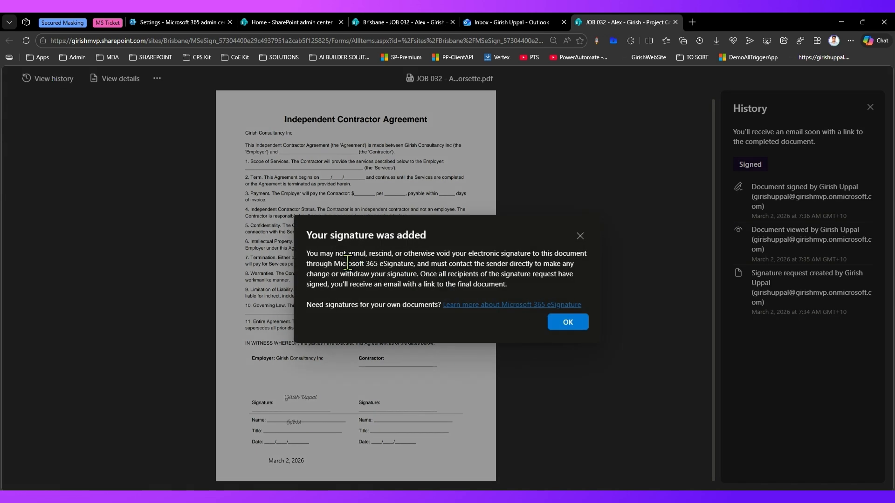
mouse_move(347, 254)
mouse_down()
mouse_move(525, 246)
mouse_move(399, 274)
mouse_move(563, 264)
mouse_move(455, 286)
mouse_move(411, 285)
mouse_move(429, 273)
mouse_move(556, 270)
mouse_move(401, 283)
mouse_move(502, 283)
mouse_up()
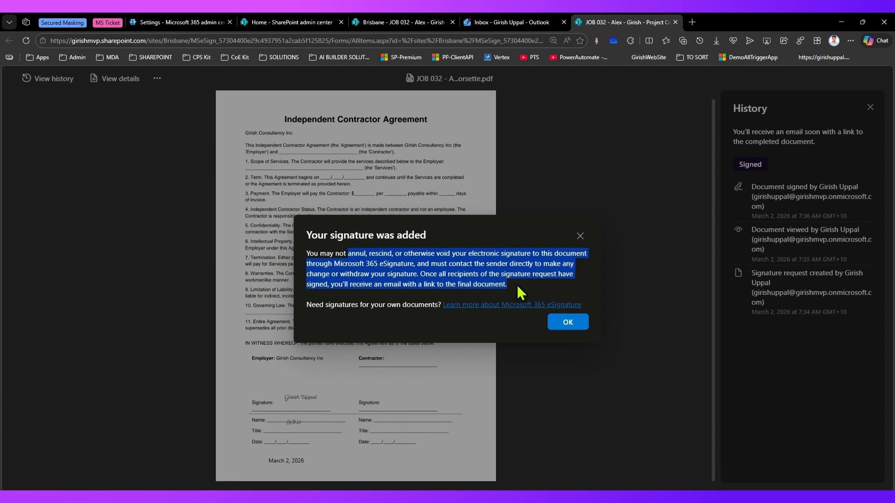
click(573, 324)
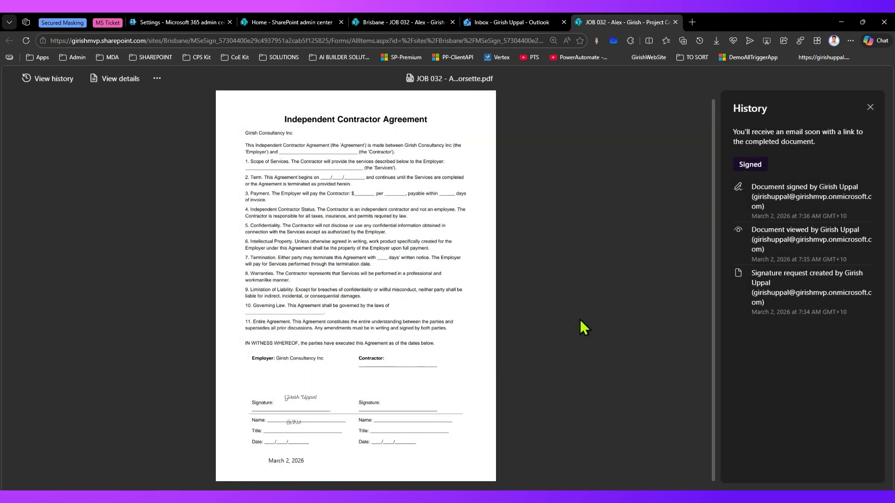
click(512, 20)
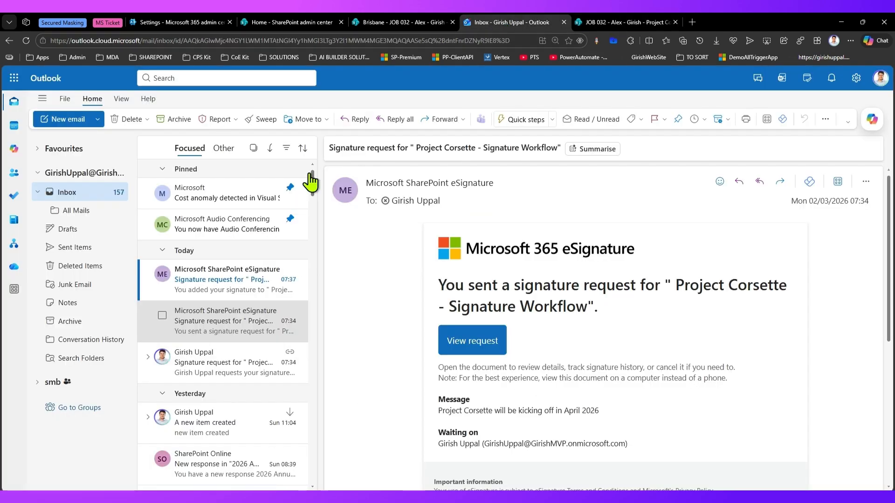
Read the signature-added email's Requested By and Signed By details, then open the request from it
click(225, 283)
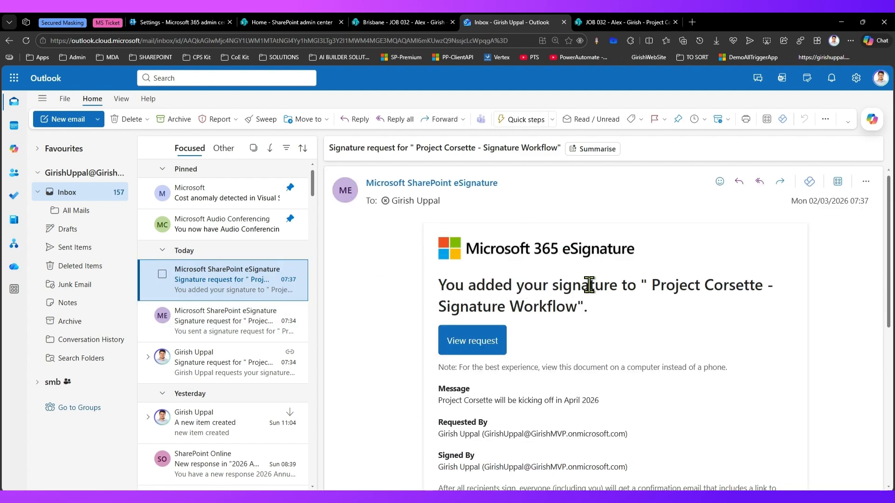
scroll(718, 299, down, 2)
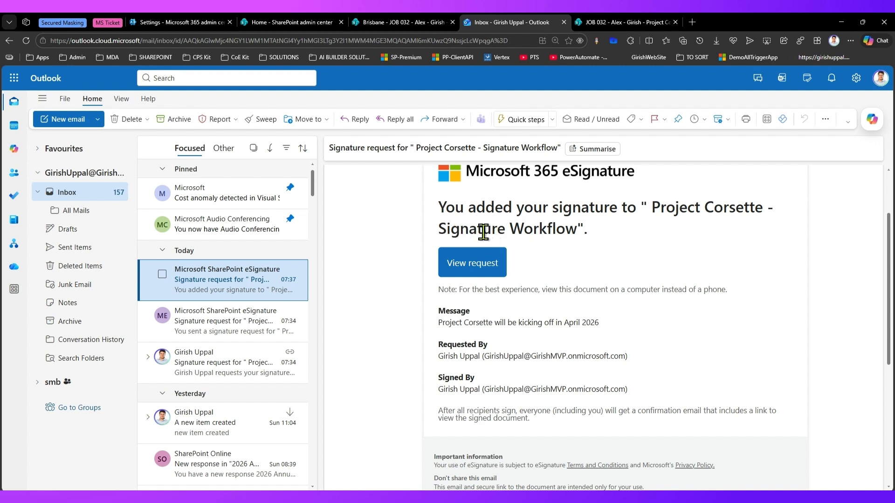
drag(441, 322, 515, 320)
drag(453, 358, 540, 358)
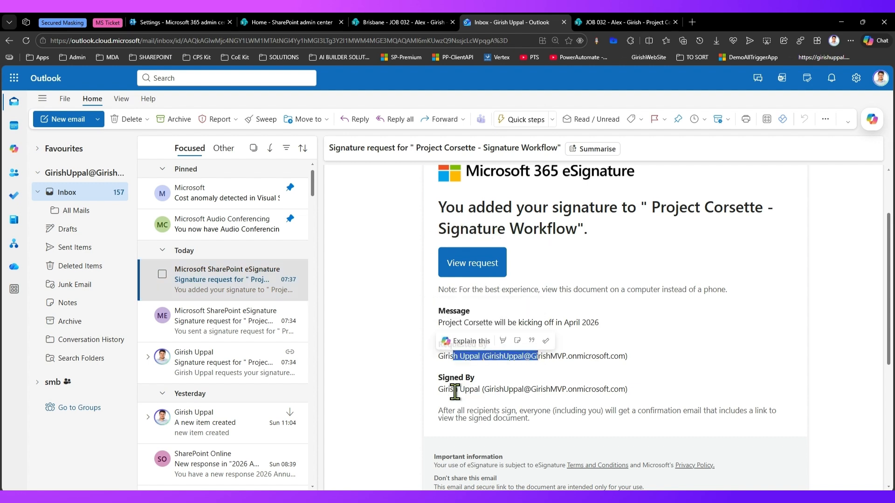
drag(451, 390, 556, 390)
scroll(536, 410, down, 4)
scroll(535, 410, up, 6)
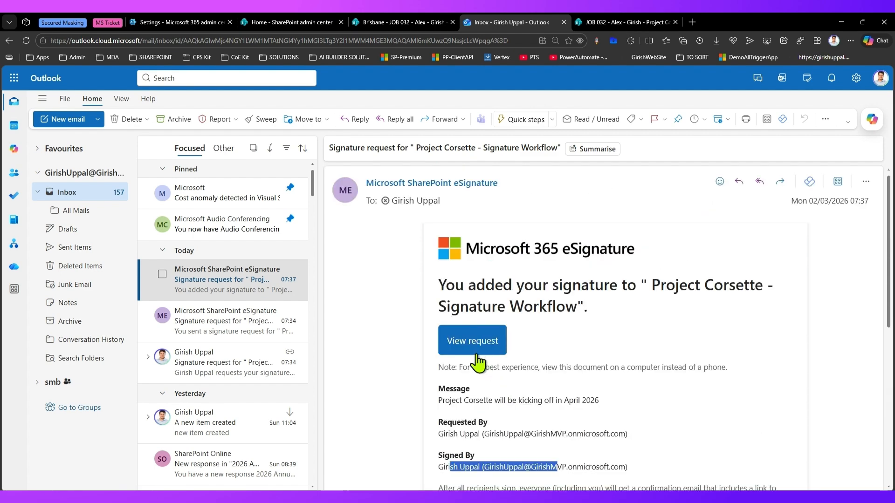
click(472, 343)
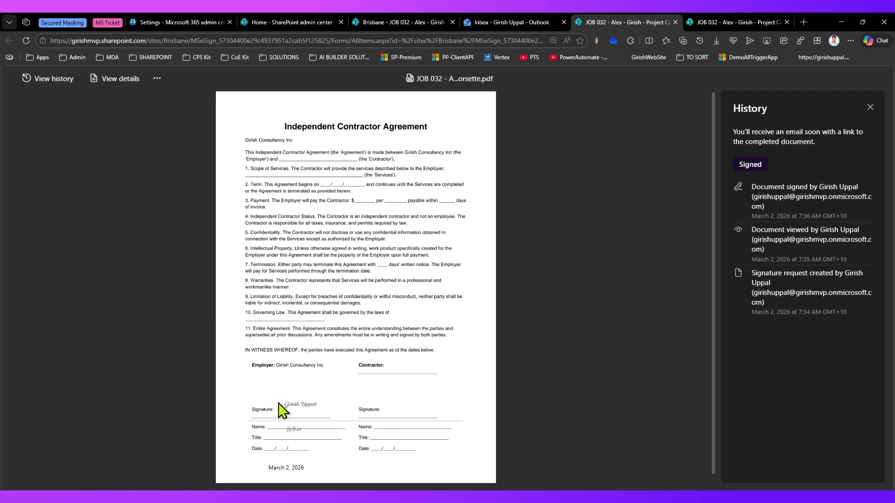
Review the Project Corsette - Signature Workflow request details, then return to the Brisbane library
click(156, 79)
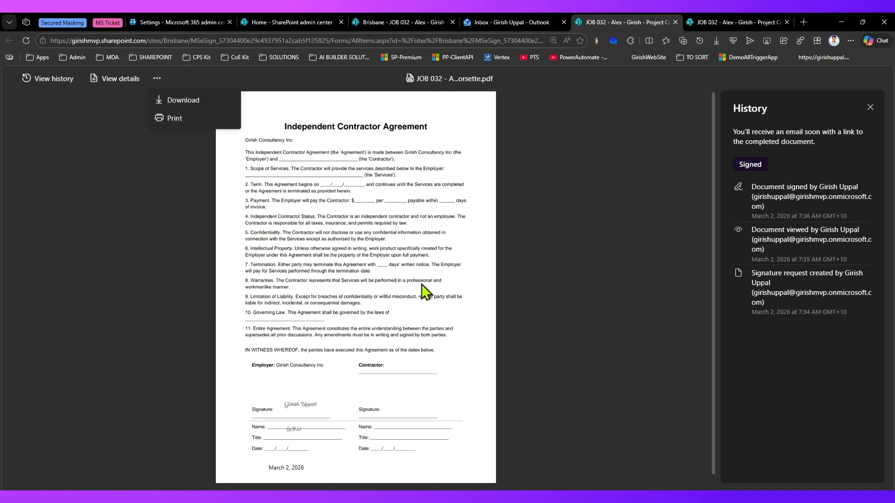
click(404, 319)
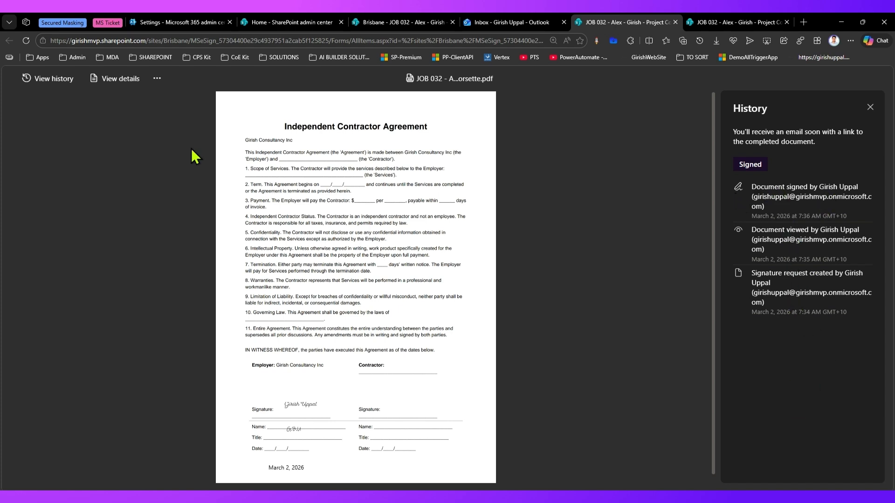
click(96, 83)
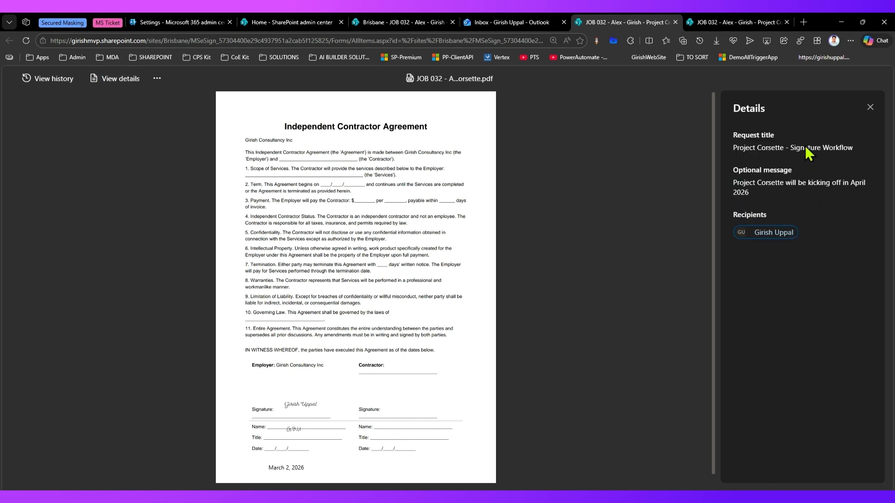
click(157, 78)
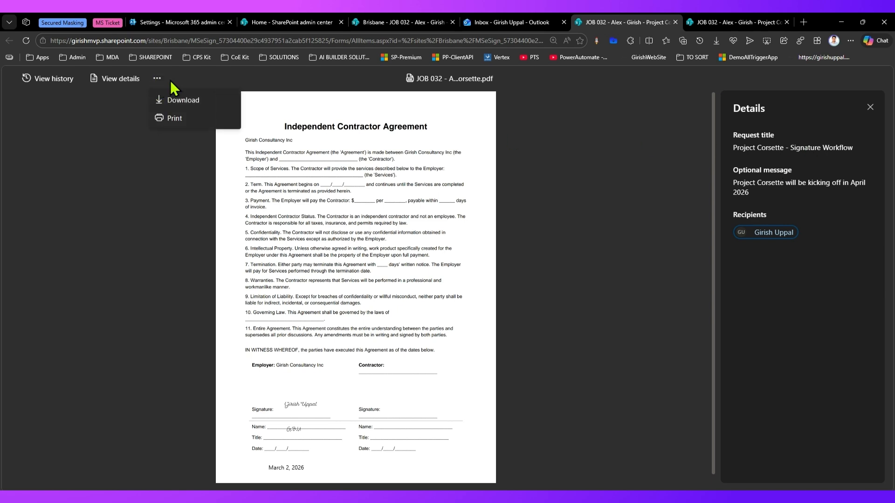
click(707, 155)
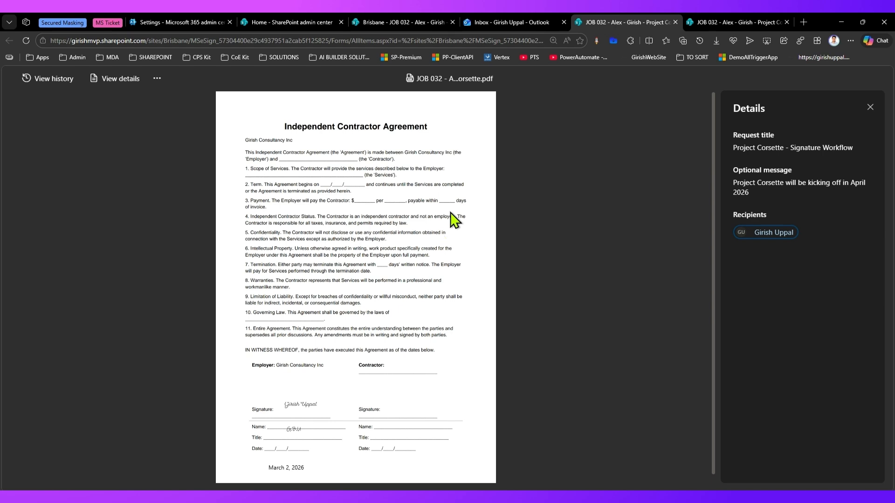
click(411, 22)
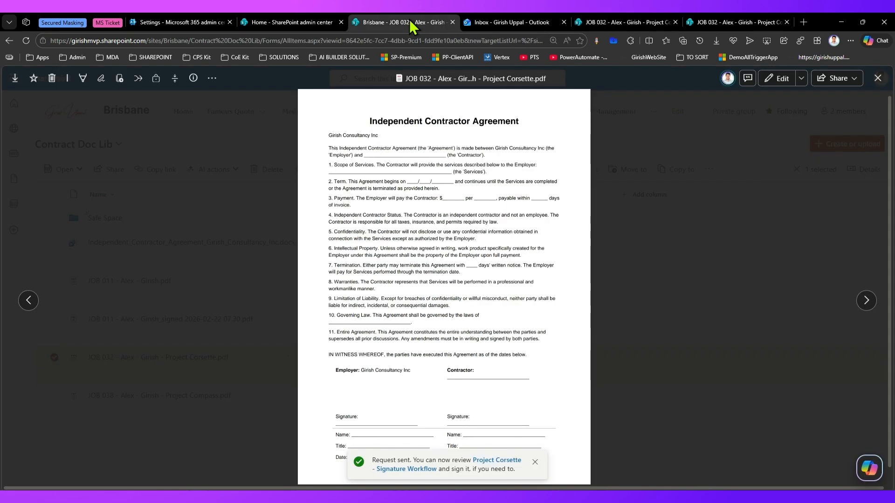
Close the preview and reload Contract Doc Lib to reveal the signed copy dated 2026-03-01
click(878, 78)
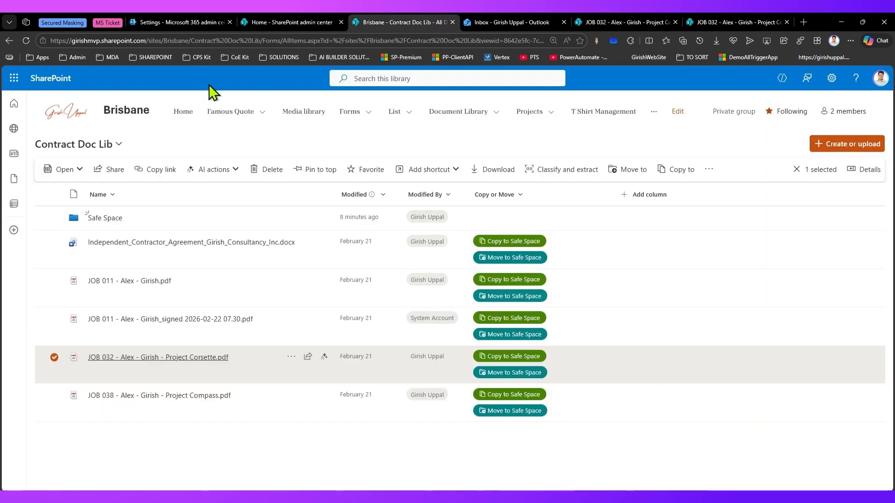
click(27, 43)
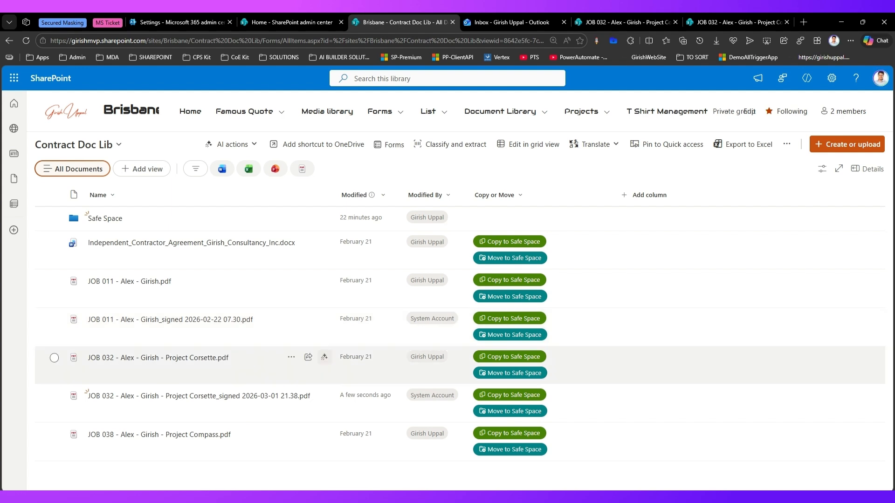
drag(63, 347, 272, 371)
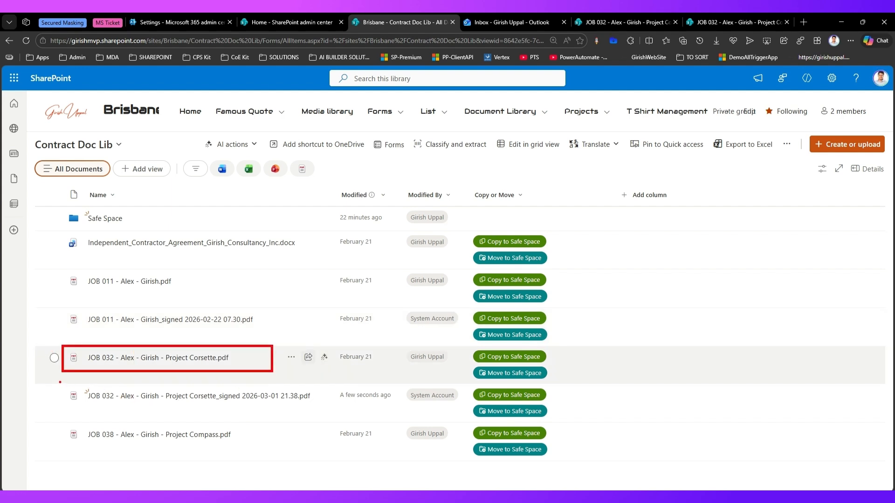
mouse_move(60, 383)
mouse_down()
mouse_move(77, 402)
mouse_move(165, 414)
mouse_move(328, 412)
mouse_up()
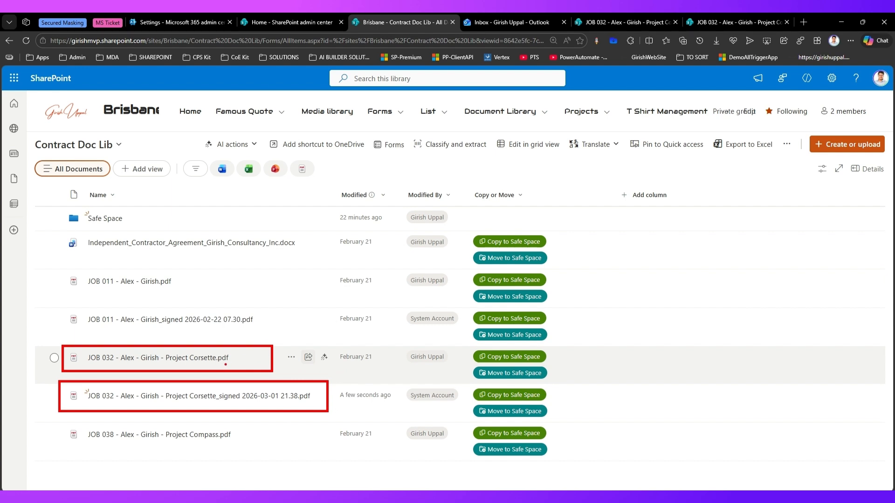
drag(236, 355, 291, 326)
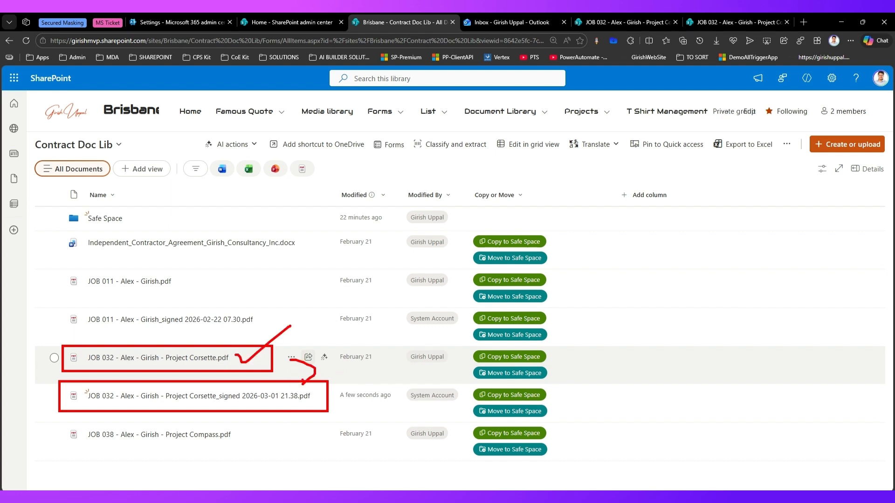
key(Escape)
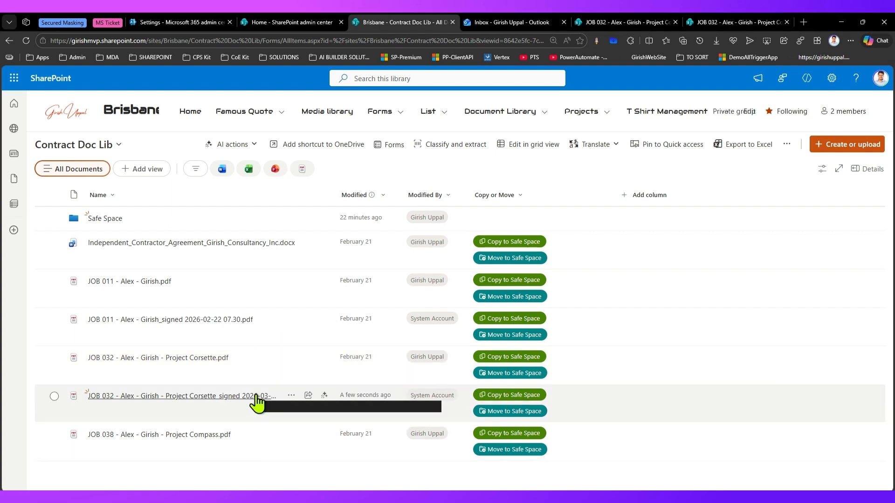
Preview the signed JOB 032 Project Corsette PDF to check the signature, then close it
click(256, 395)
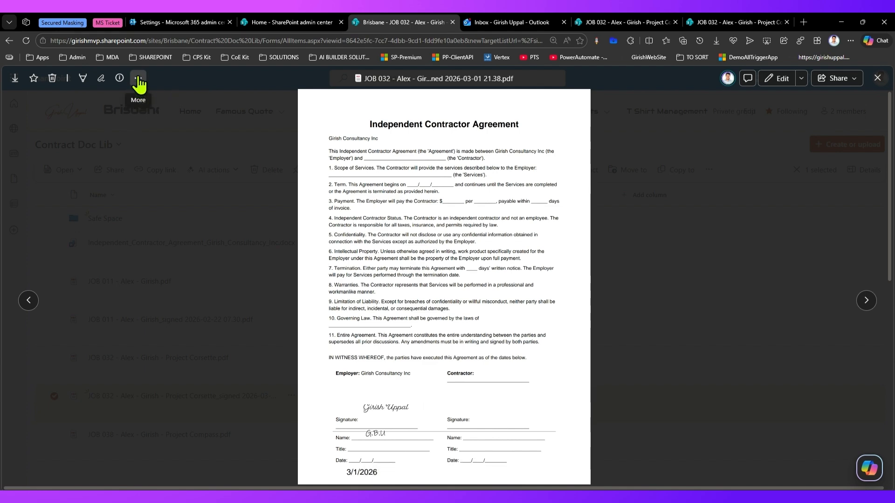
click(878, 78)
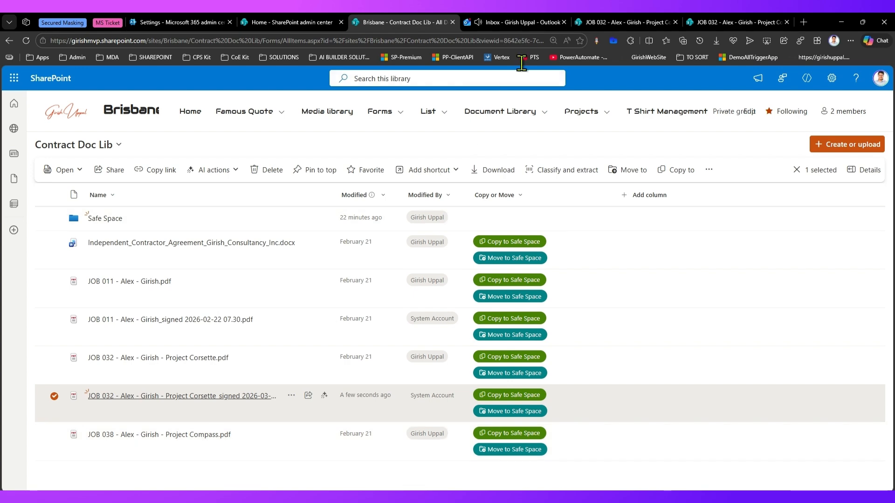
click(525, 18)
Read the request-complete email, including its 30-day link expiry notice, and open the signed document
click(228, 281)
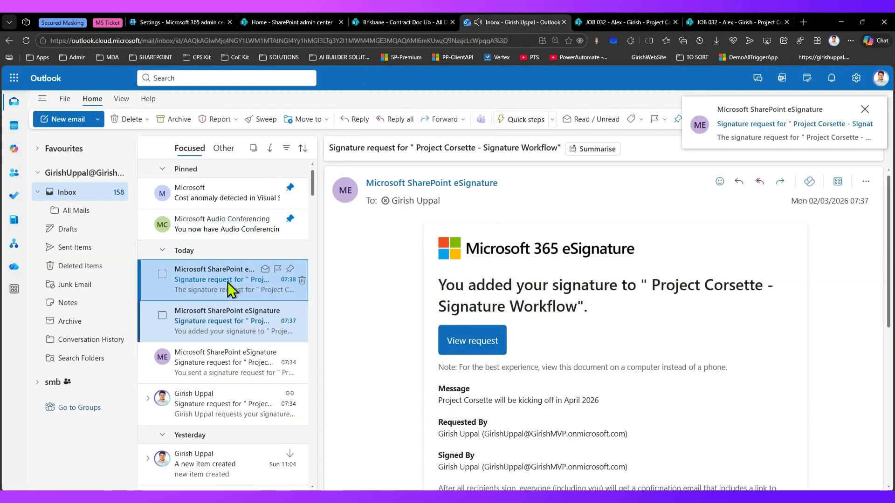
drag(614, 284, 677, 285)
scroll(532, 347, down, 3)
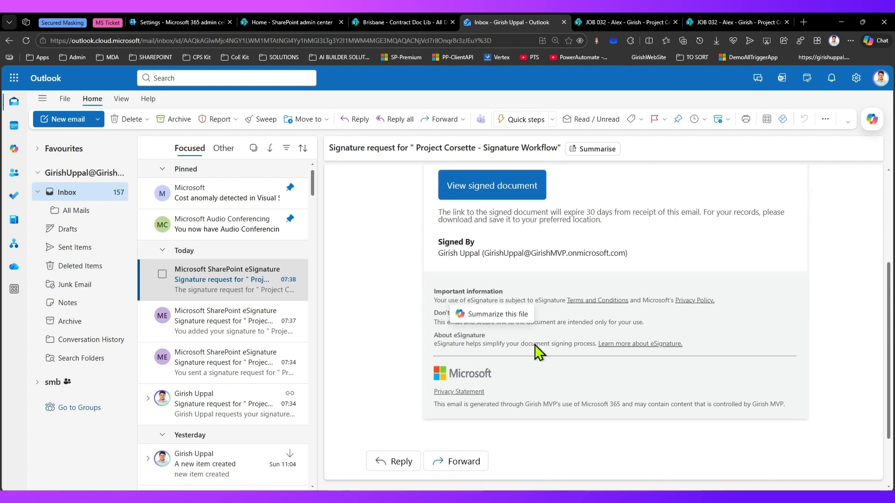
drag(429, 253, 636, 259)
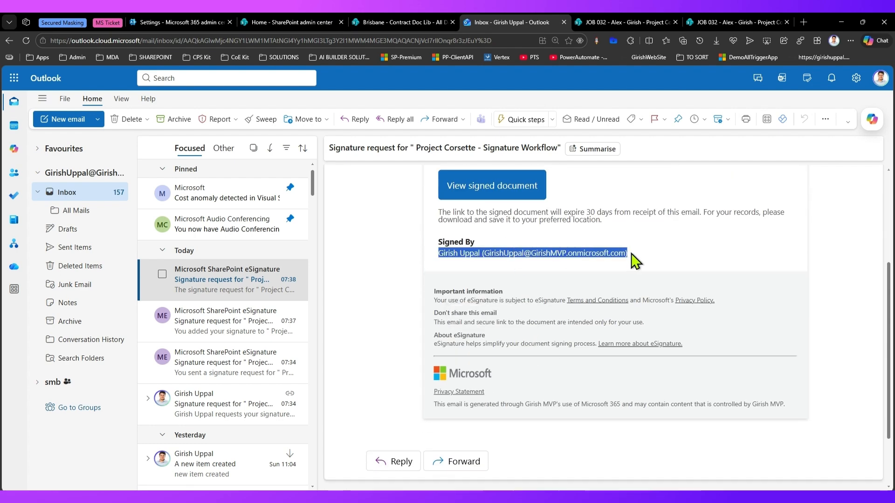
scroll(578, 280, up, 2)
drag(487, 289, 573, 290)
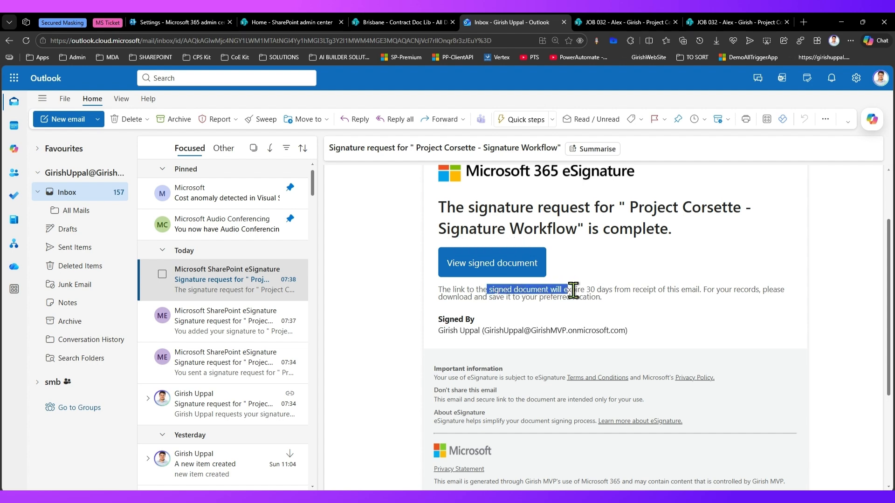
drag(637, 289, 714, 290)
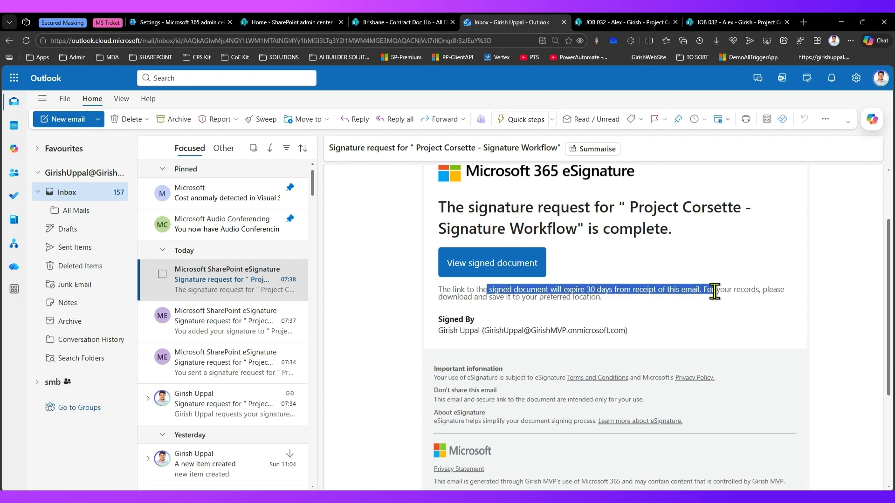
click(502, 263)
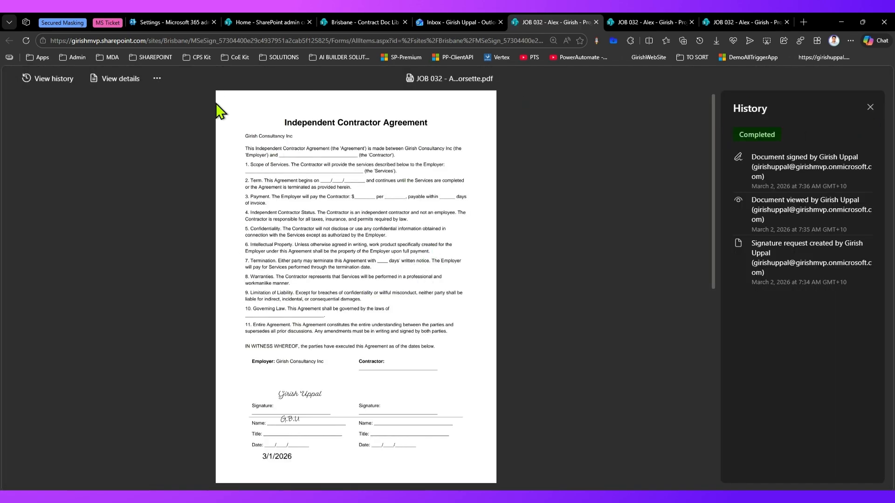
Check the request is Completed, then open the original JOB 032 Project Corsette PDF in Contract Doc Lib
click(157, 79)
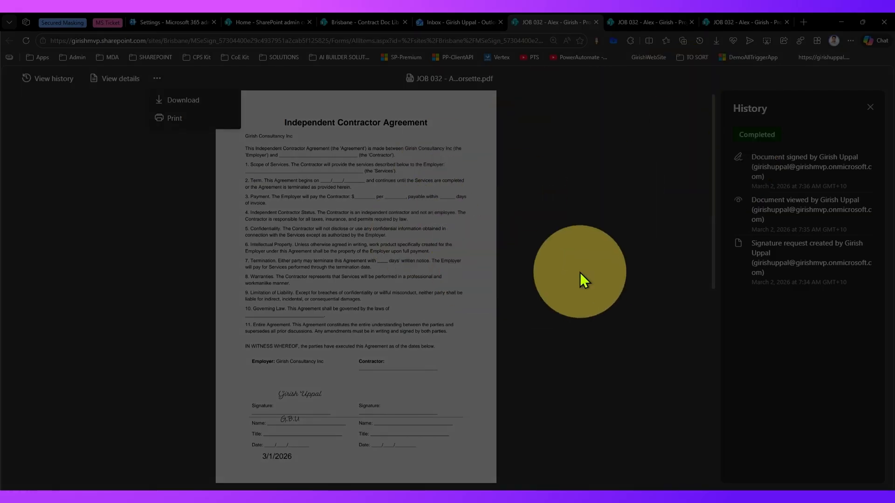
click(580, 272)
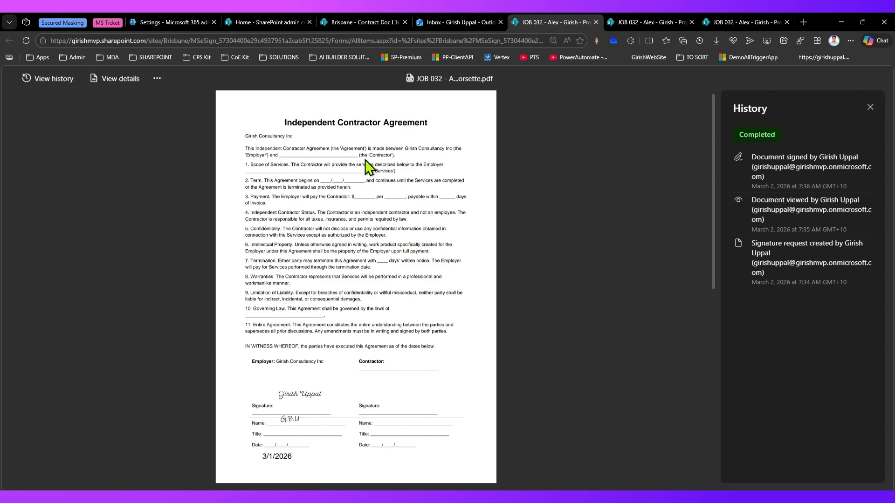
click(353, 21)
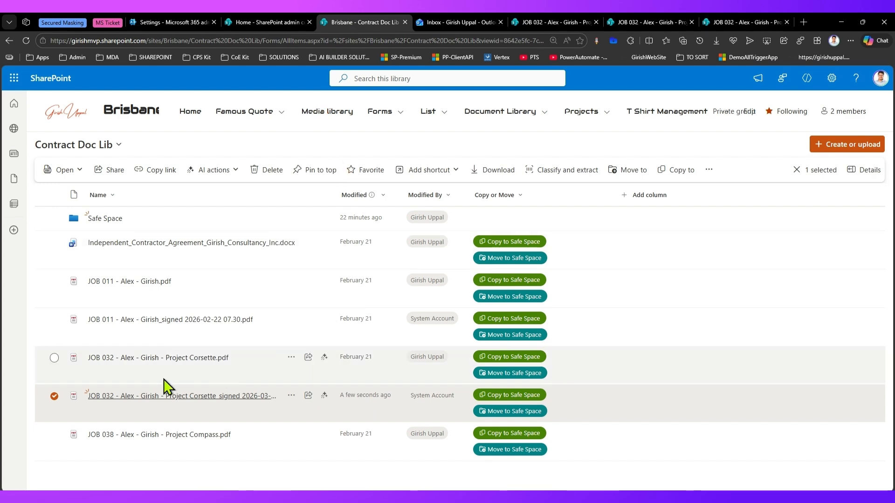
click(166, 359)
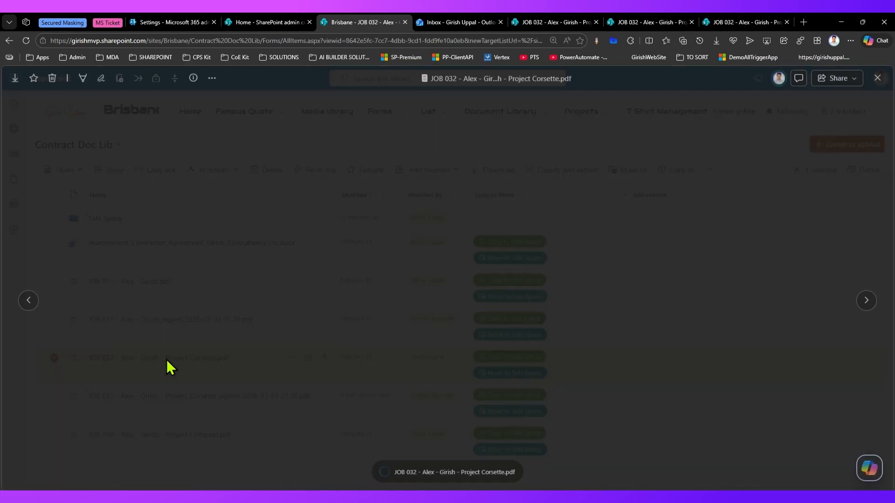